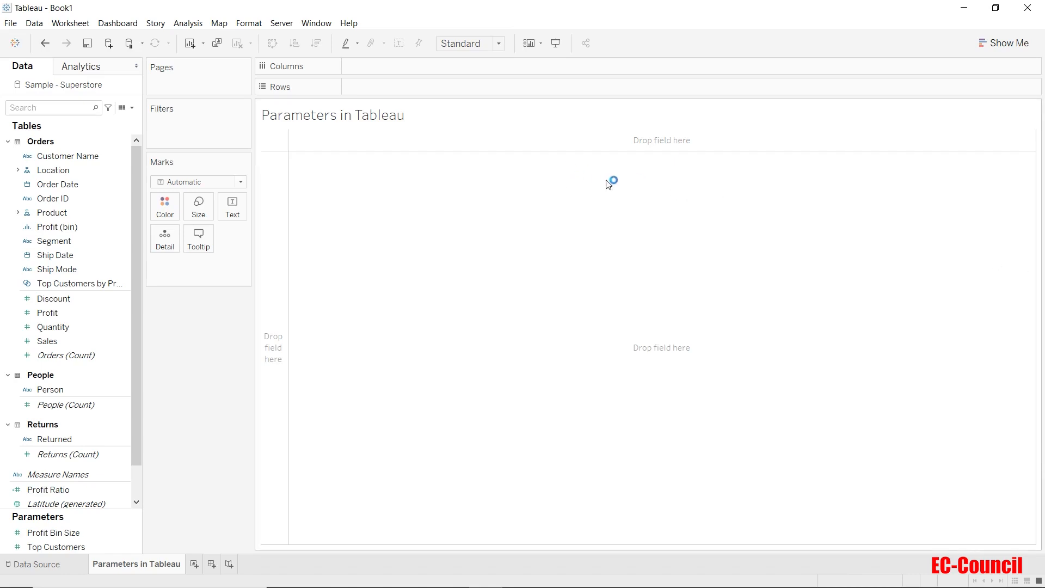
Build a bar chart with Sub-Category on rows and the sum of Profit on columns, fitted to the entire view
{"action": "left_click", "coordinate": [26, 213]}
{"action": "left_click", "coordinate": [18, 213]}
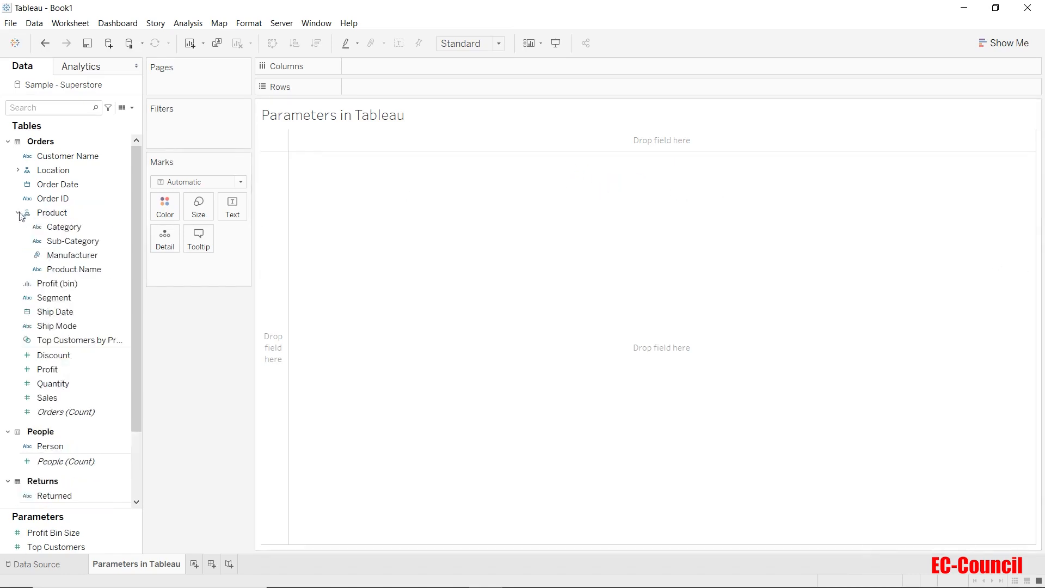
{"action": "left_click", "coordinate": [52, 242]}
{"action": "mouse_move", "coordinate": [52, 243]}
{"action": "left_mouse_down"}
{"action": "mouse_move", "coordinate": [272, 164]}
{"action": "mouse_move", "coordinate": [415, 87]}
{"action": "left_mouse_up"}
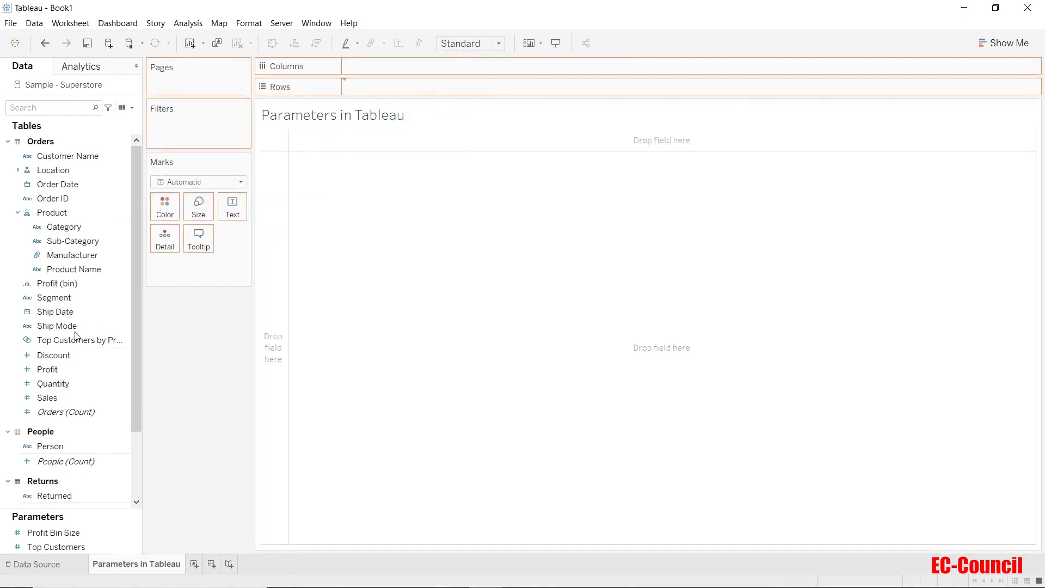
{"action": "left_click_drag", "start_coordinate": [61, 370], "coordinate": [414, 66]}
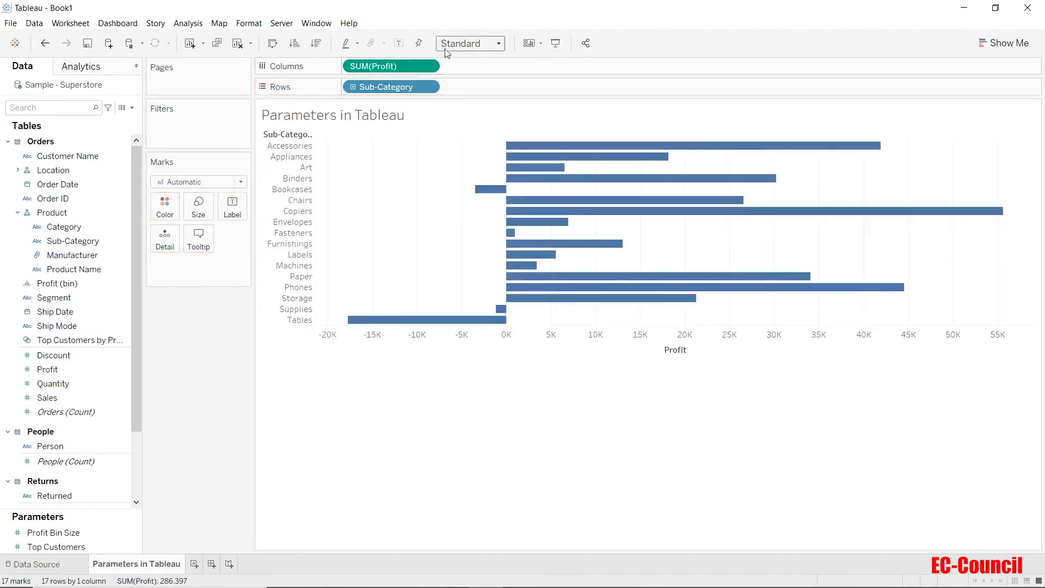
{"action": "left_click", "coordinate": [460, 44]}
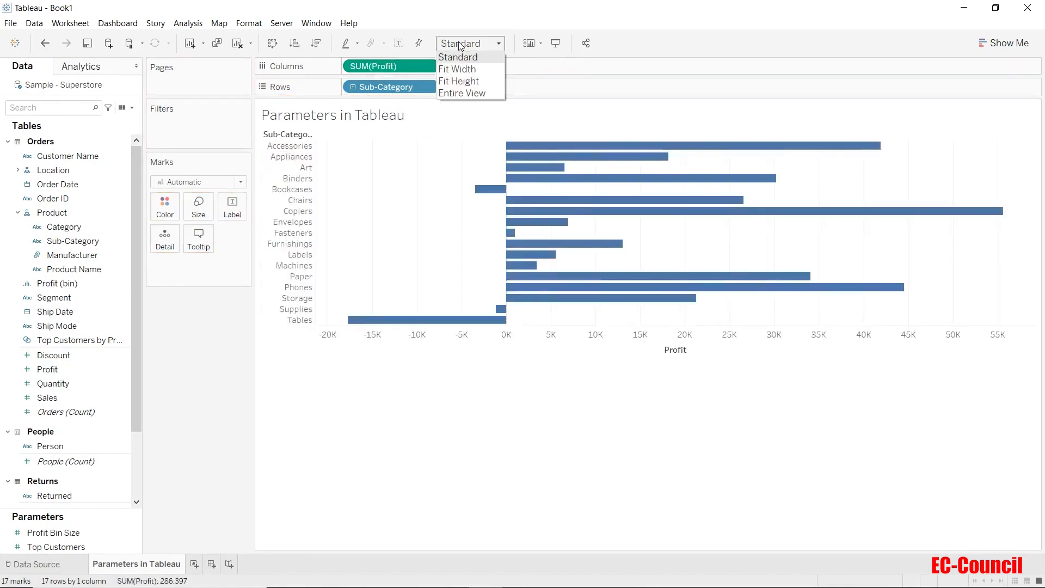
{"action": "left_click", "coordinate": [461, 93]}
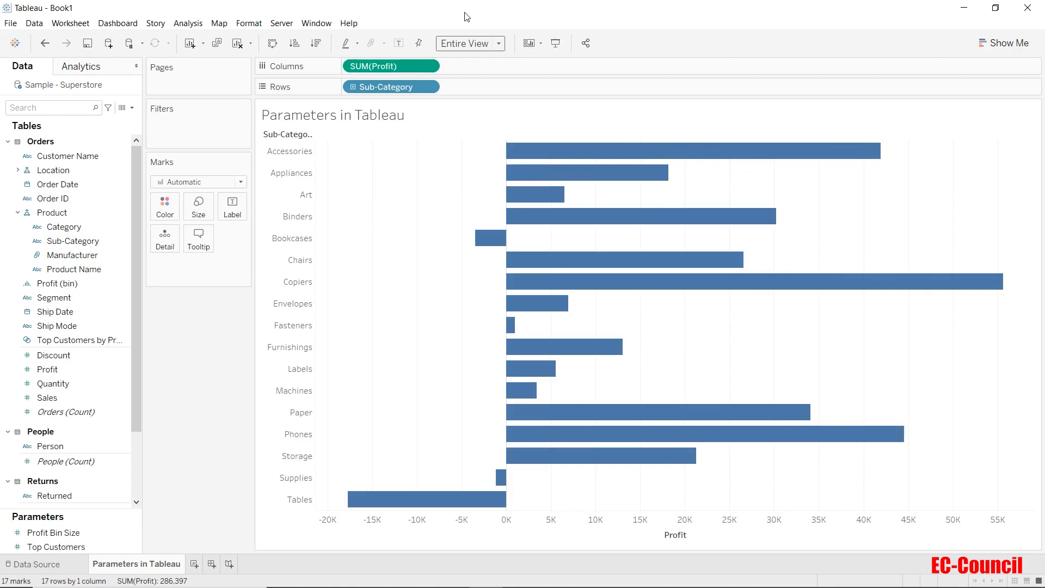
Start a new set from Sub-Category that keeps the top 2 members by sum of Profit
{"action": "left_click", "coordinate": [93, 243]}
{"action": "right_click", "coordinate": [95, 246]}
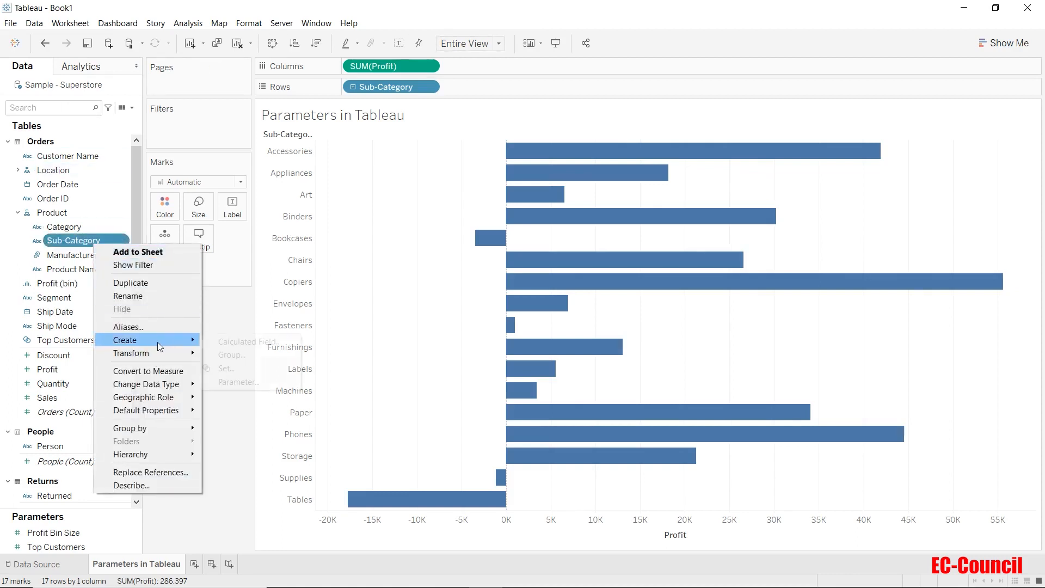
{"action": "mouse_move", "coordinate": [158, 341]}
{"action": "left_click", "coordinate": [225, 368]}
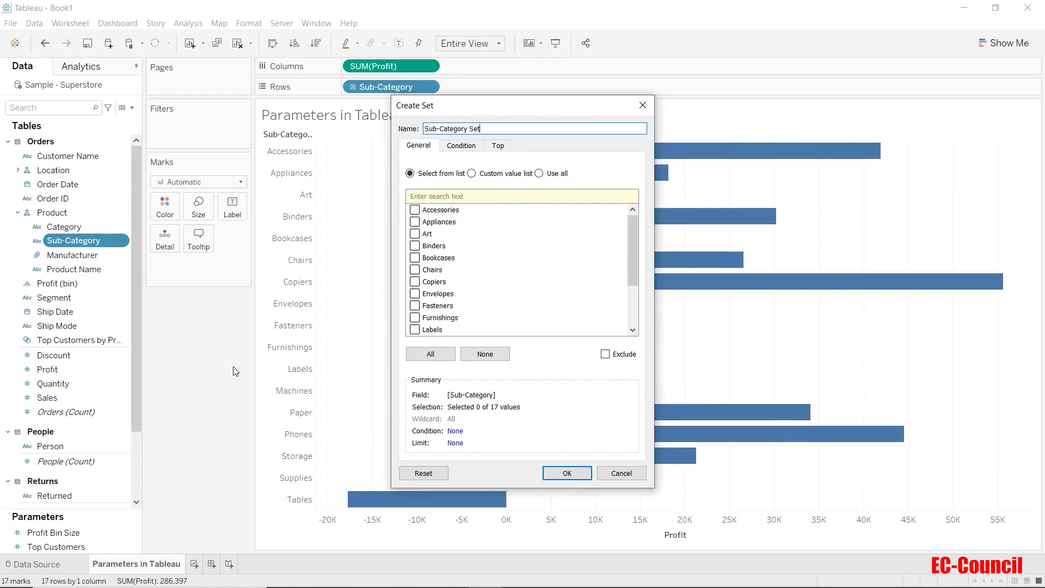
{"action": "left_click", "coordinate": [505, 148]}
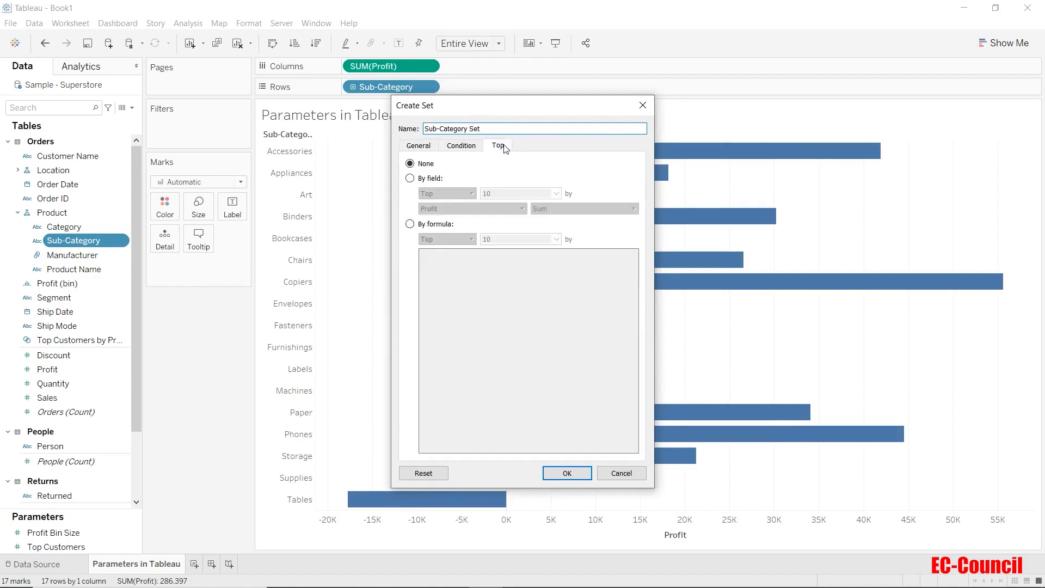
{"action": "left_click", "coordinate": [410, 179]}
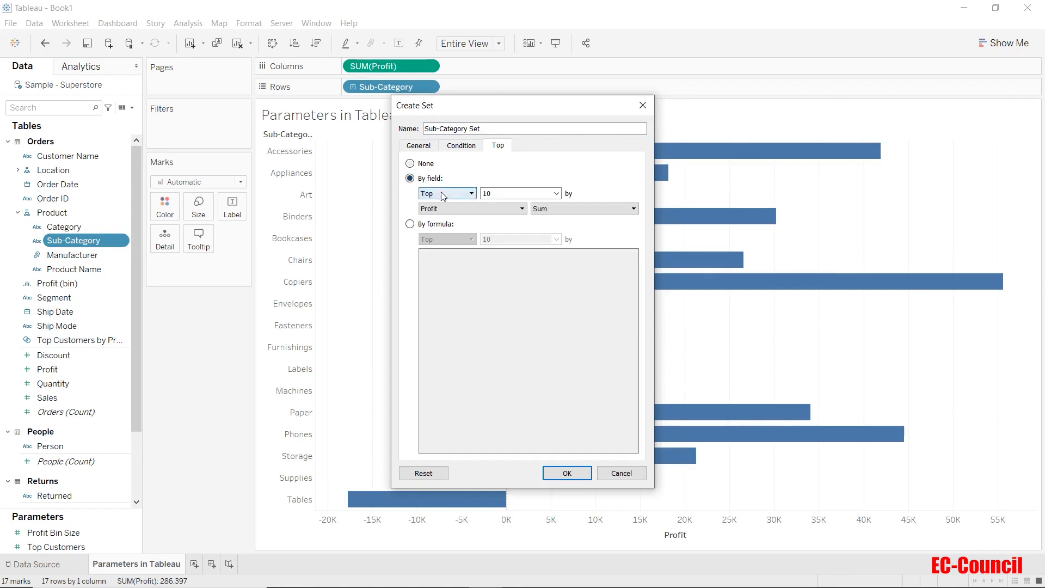
{"action": "double_click", "coordinate": [501, 195]}
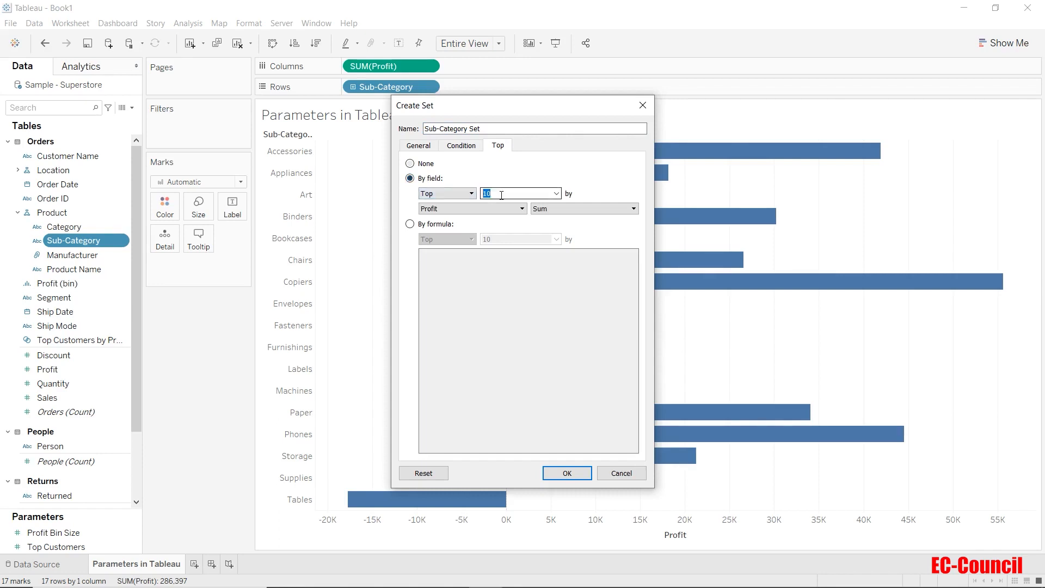
{"action": "type", "text": "2"}
Name the new set Top 2, create it, and color the chart's bars by this set
{"action": "left_click_drag", "start_coordinate": [490, 128], "coordinate": [424, 129]}
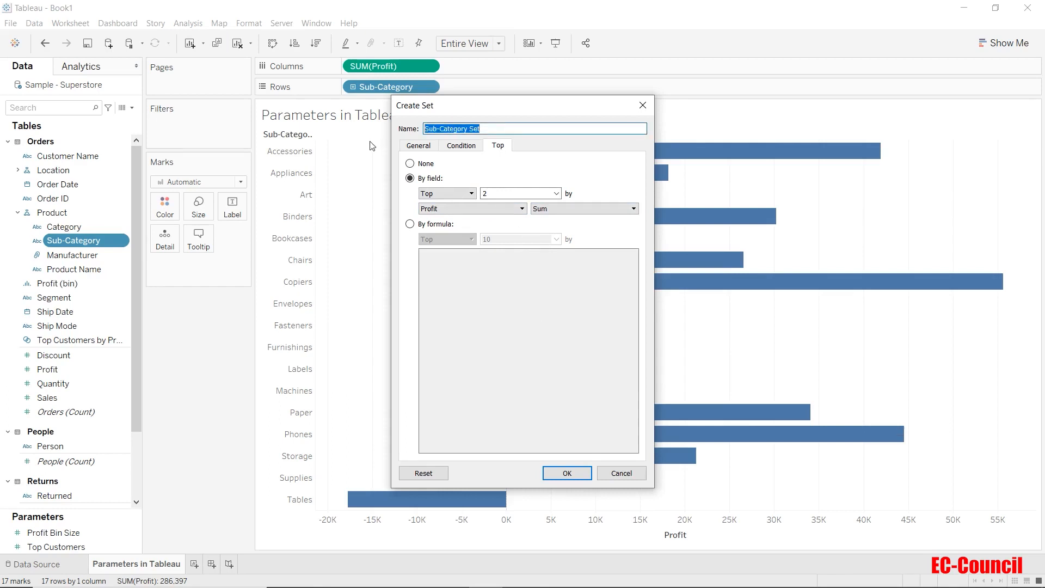
{"action": "type", "text": "Top 2"}
{"action": "left_click", "coordinate": [560, 474]}
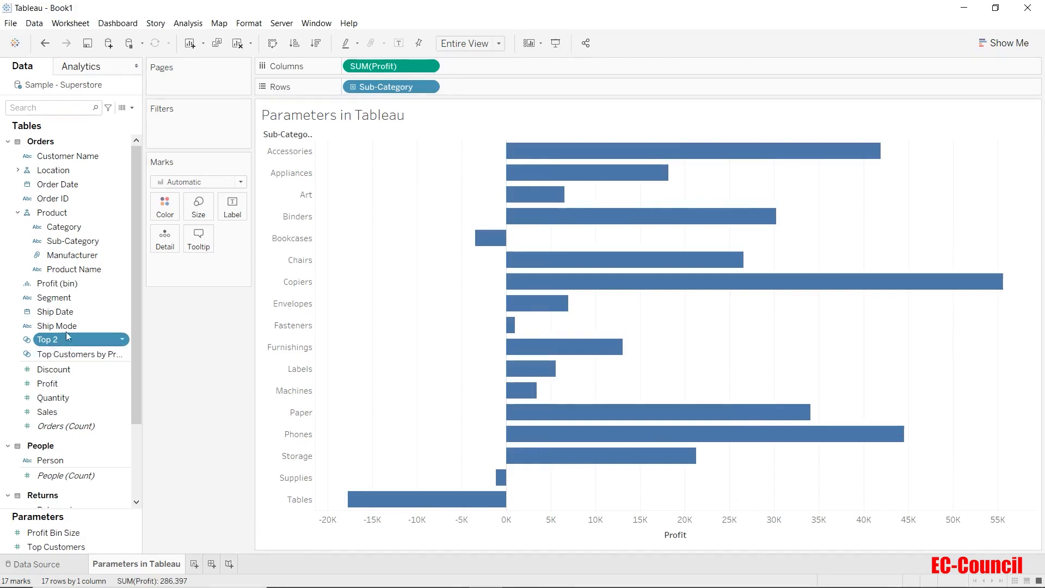
{"action": "left_click_drag", "start_coordinate": [67, 335], "coordinate": [158, 206]}
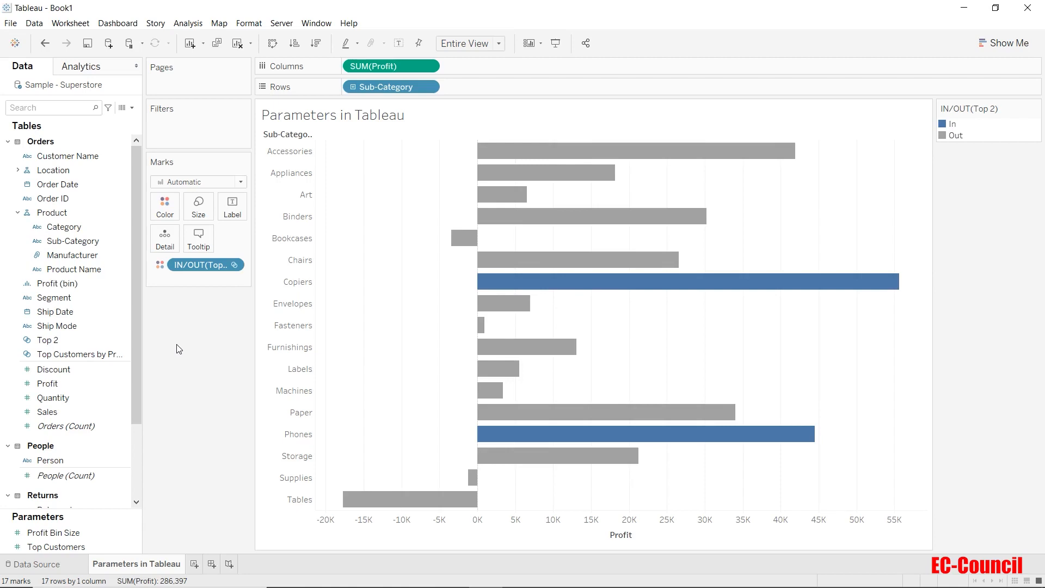
Start creating a new parameter and set its data type to Integer
{"action": "left_click", "coordinate": [132, 107]}
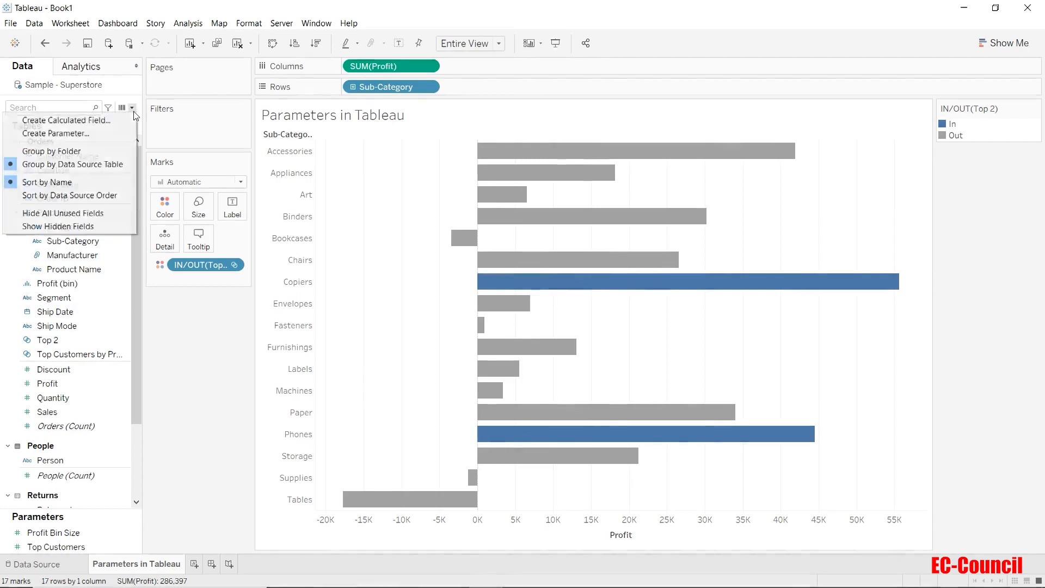
{"action": "left_click", "coordinate": [109, 132]}
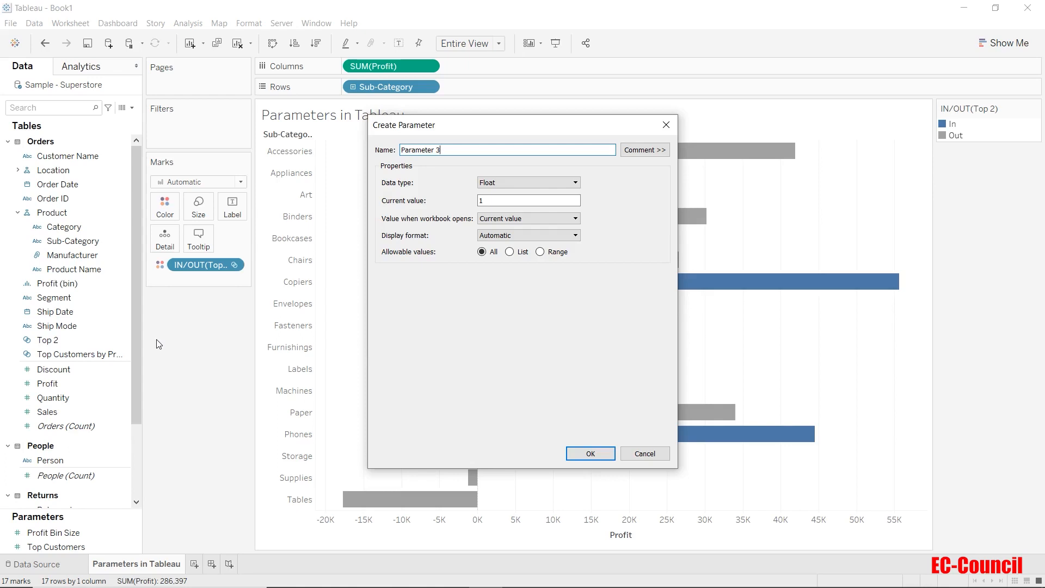
{"action": "left_click", "coordinate": [511, 184]}
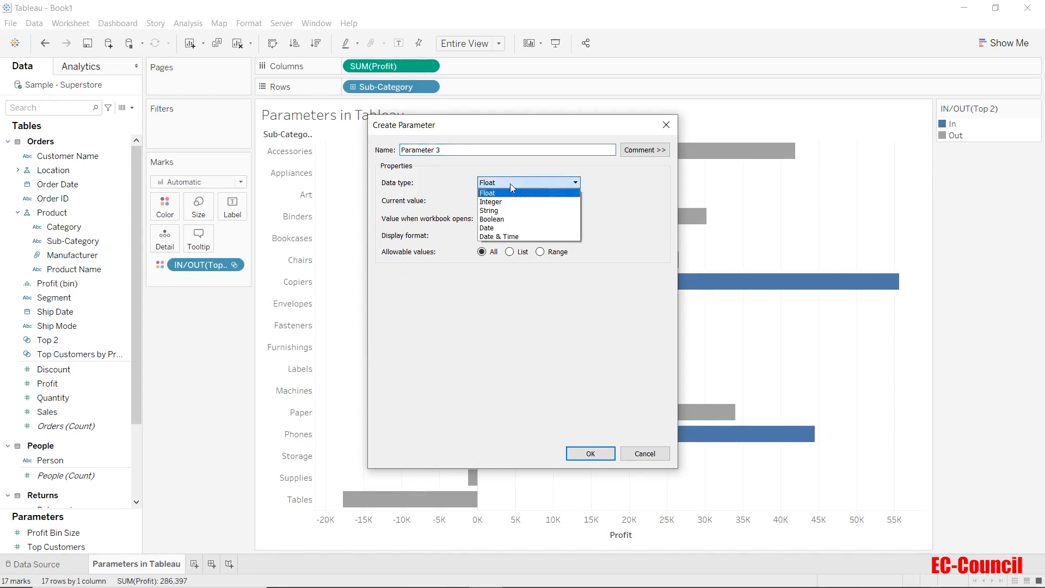
{"action": "left_click", "coordinate": [633, 181]}
{"action": "left_click", "coordinate": [575, 182]}
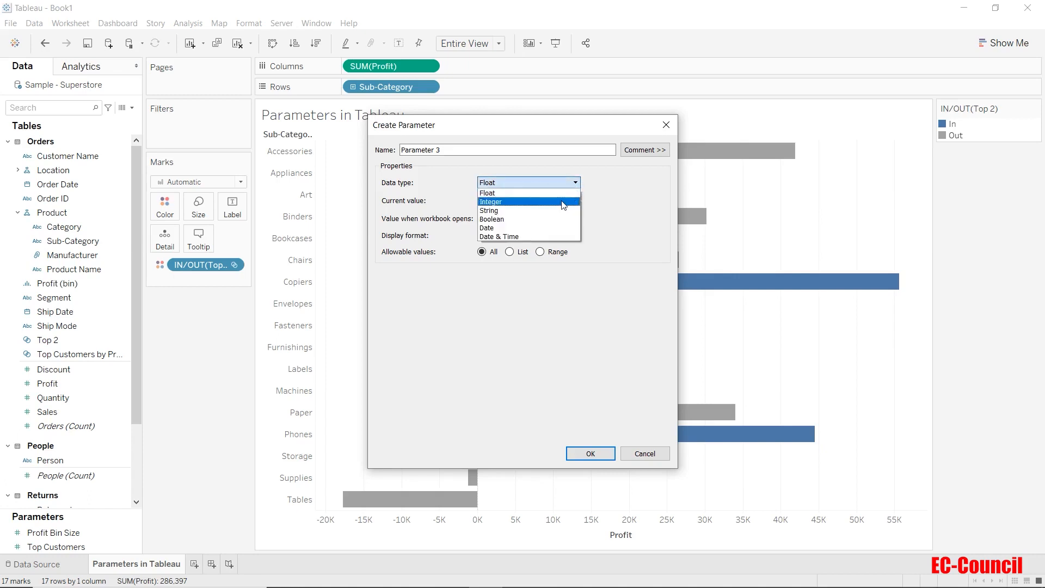
{"action": "left_click", "coordinate": [563, 203]}
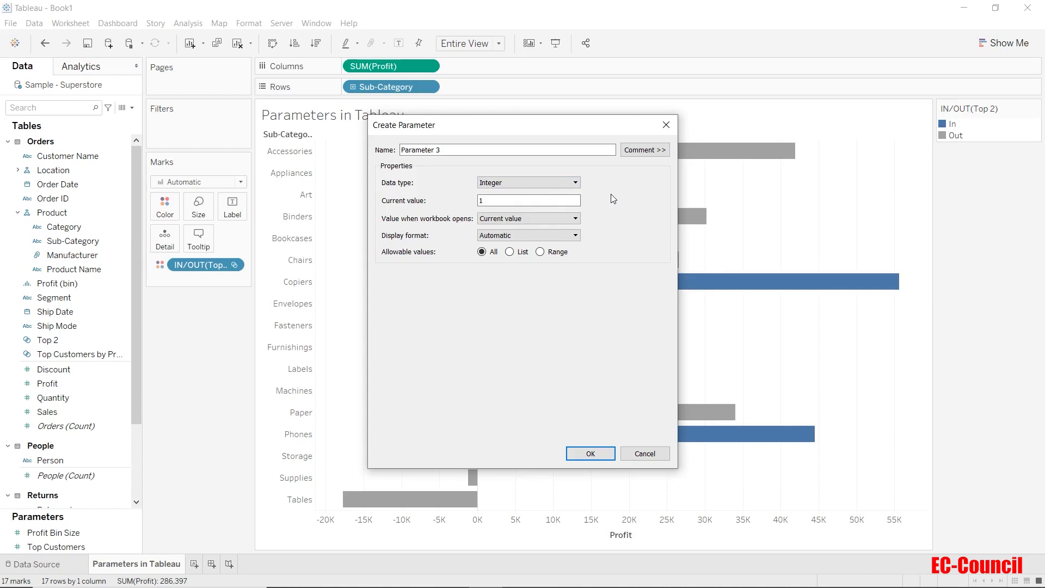
Set the new parameter's current value to 2 and view the available display formats without changing the format
{"action": "left_click_drag", "start_coordinate": [552, 202], "coordinate": [465, 205]}
{"action": "type", "text": "2"}
{"action": "left_click", "coordinate": [575, 235]}
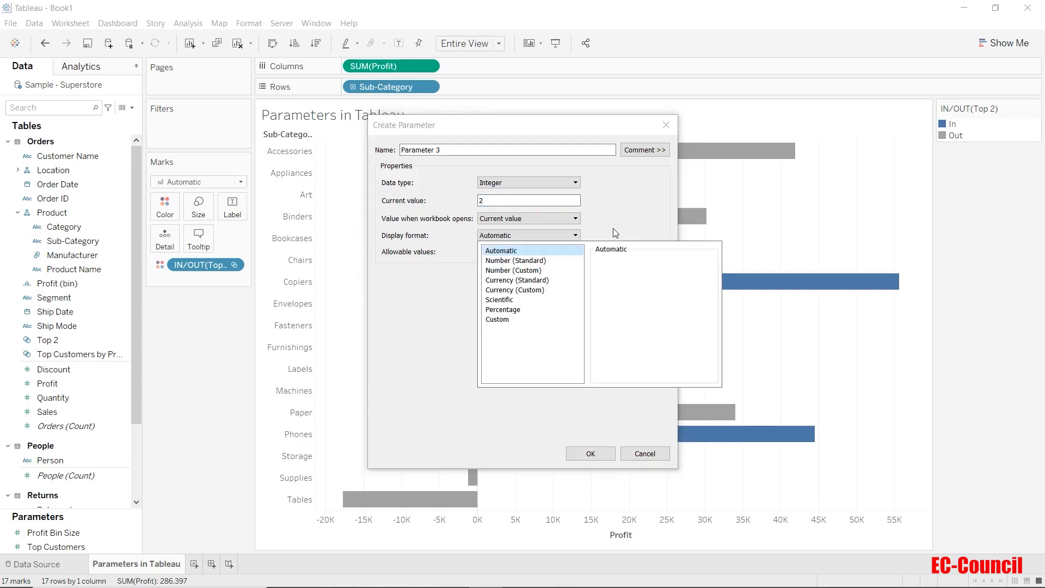
{"action": "left_click", "coordinate": [615, 233]}
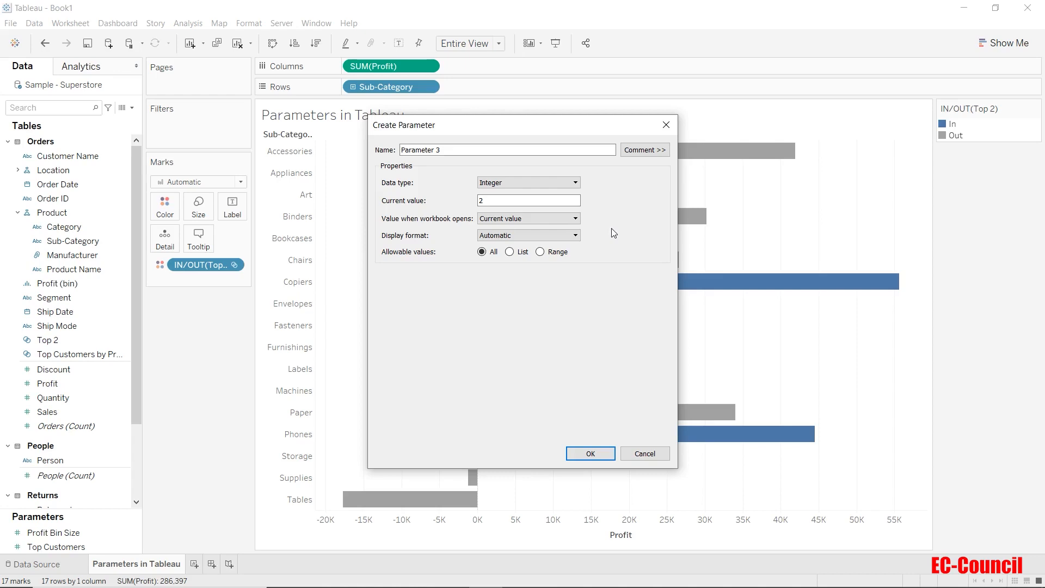
Restrict the parameter's allowable values to a list containing 1, 2, 3, 4 and 5
{"action": "left_click", "coordinate": [510, 252]}
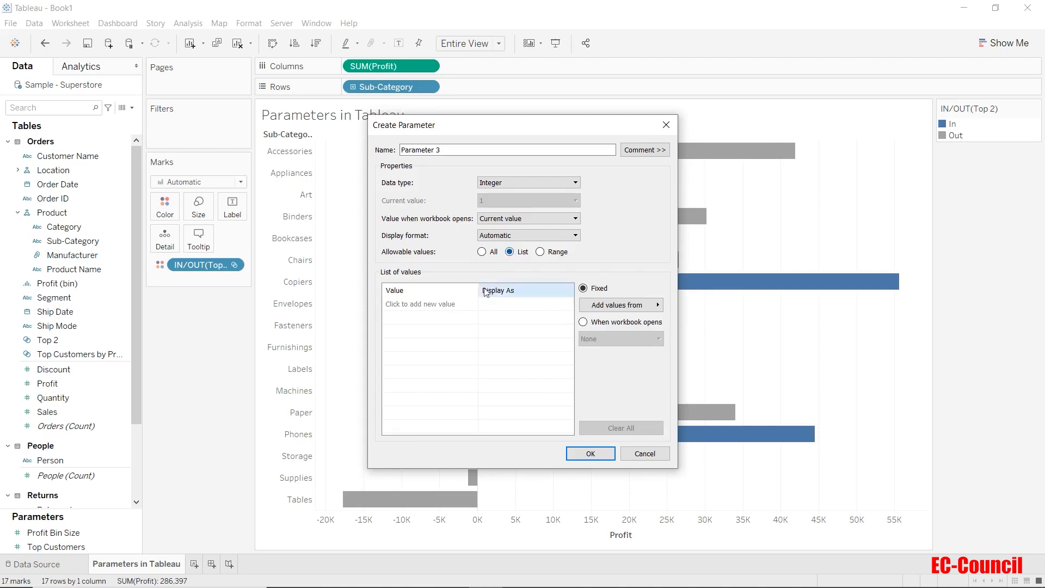
{"action": "left_click", "coordinate": [446, 307]}
{"action": "type", "text": "1"}
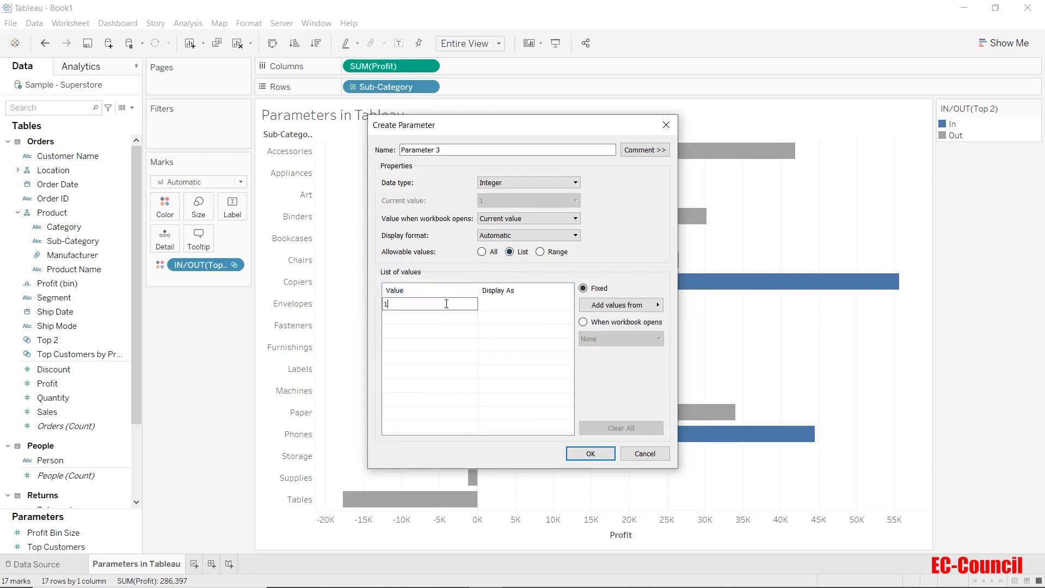
{"action": "key", "text": "Return"}
{"action": "left_click", "coordinate": [429, 318]}
{"action": "type", "text": "2"}
{"action": "left_click", "coordinate": [429, 328]}
{"action": "type", "text": "3"}
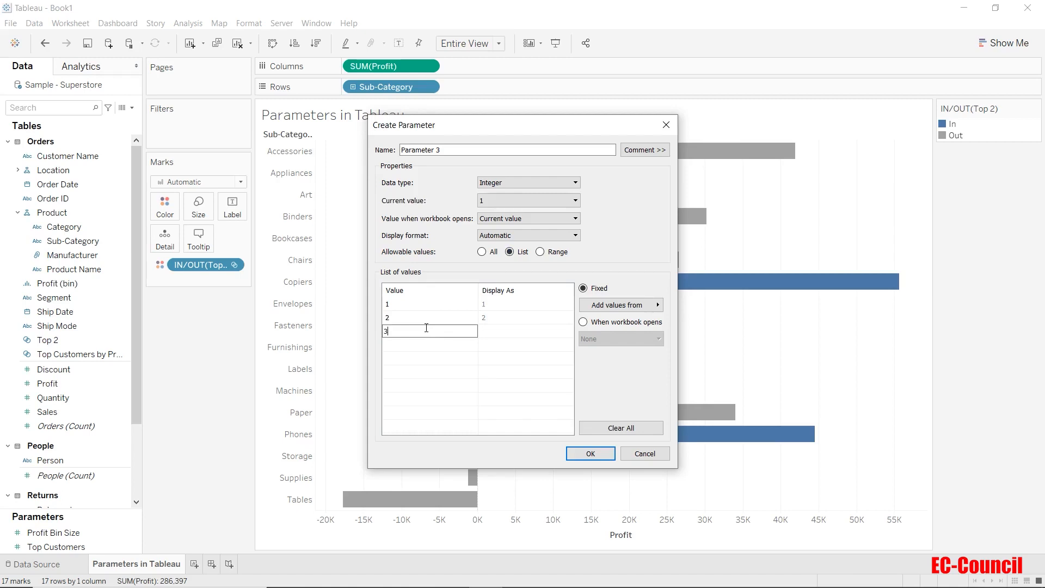
{"action": "left_click", "coordinate": [421, 343]}
{"action": "type", "text": "4"}
{"action": "left_click", "coordinate": [419, 358]}
{"action": "type", "text": "5"}
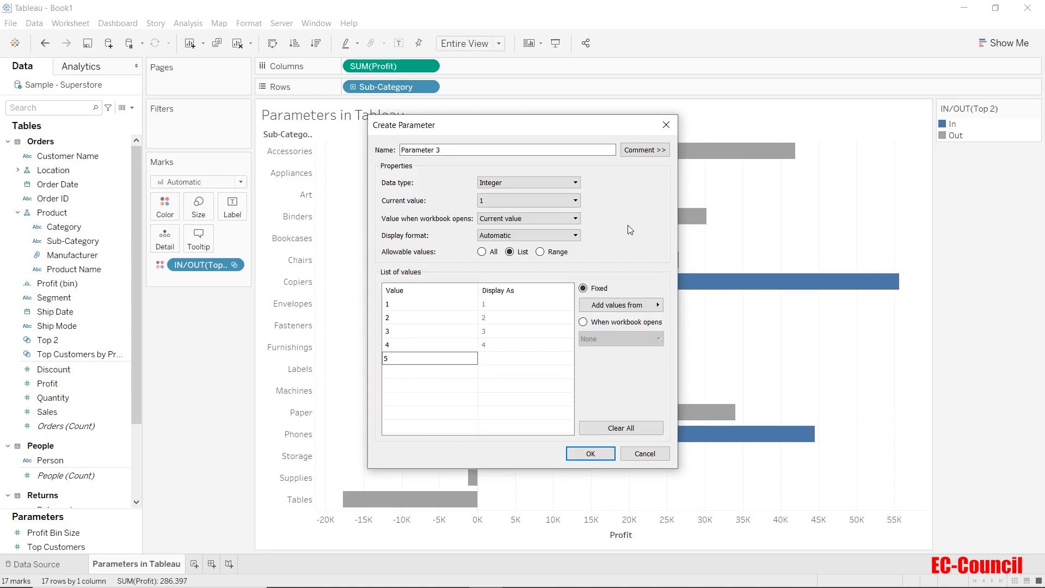
Set the parameter's current value to 2 and create it under the name Ton N Selector
{"action": "left_click", "coordinate": [575, 201]}
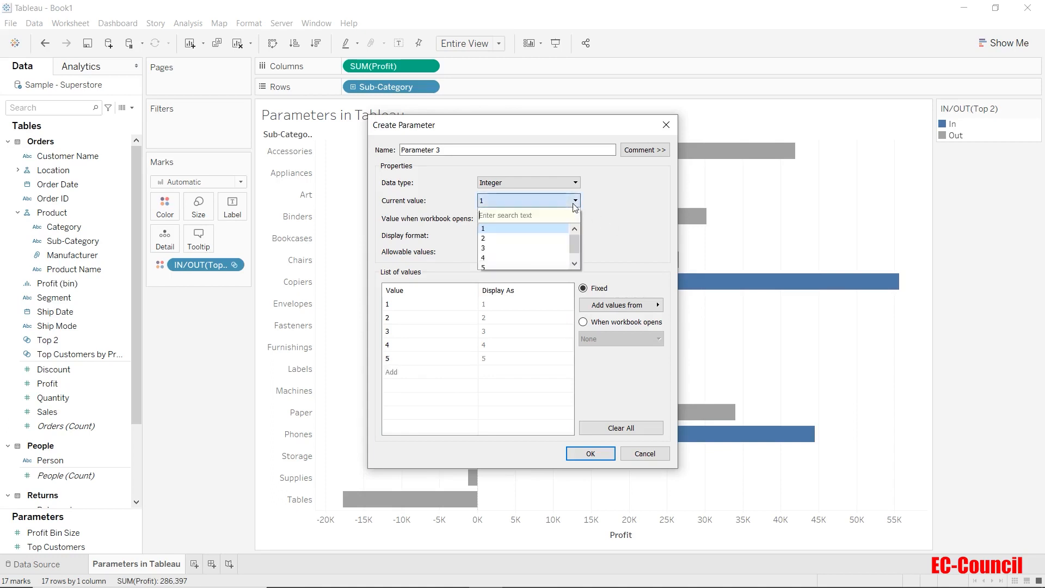
{"action": "left_click", "coordinate": [552, 241]}
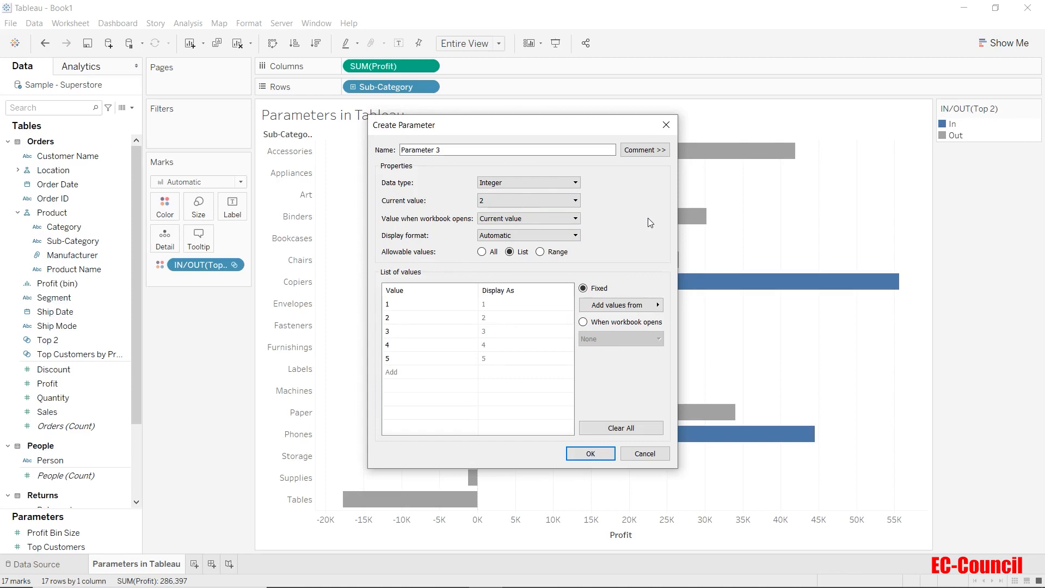
{"action": "left_click_drag", "start_coordinate": [517, 150], "coordinate": [328, 152]}
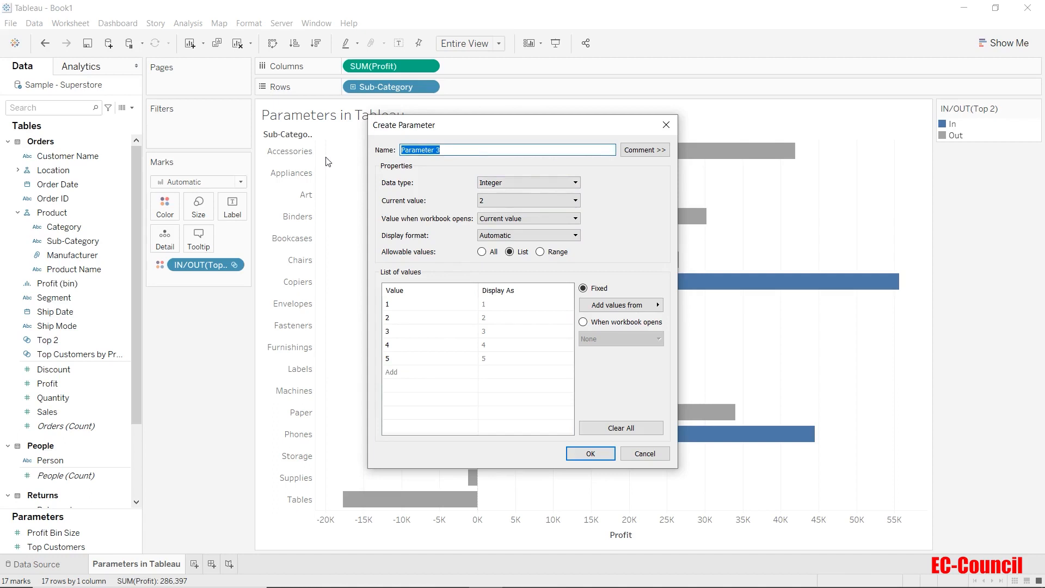
{"action": "key", "text": "Tab"}
{"action": "key", "text": "Tab"}
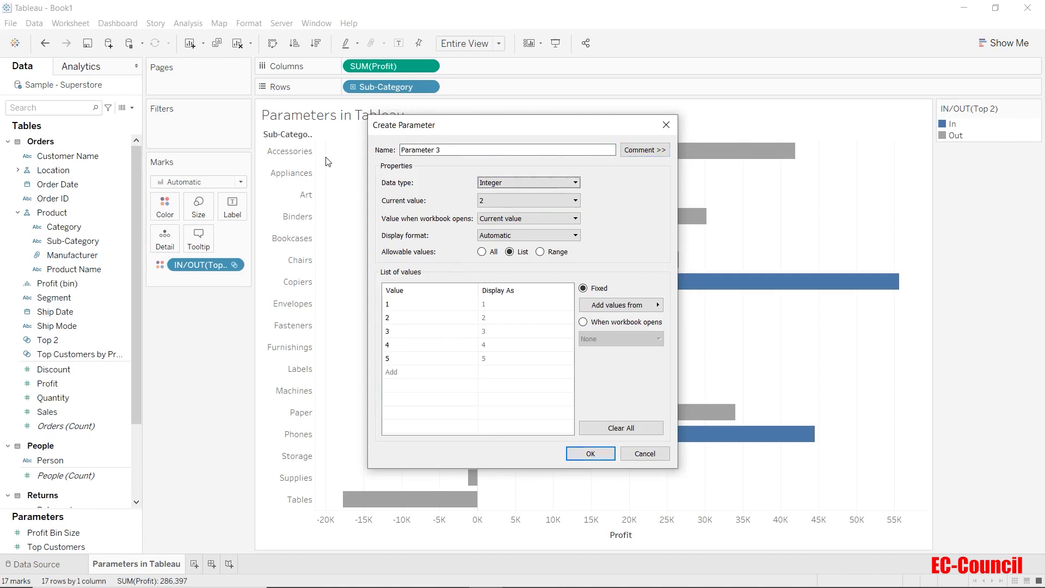
{"action": "key", "text": "shift+Tab"}
{"action": "key", "text": "shift+Tab"}
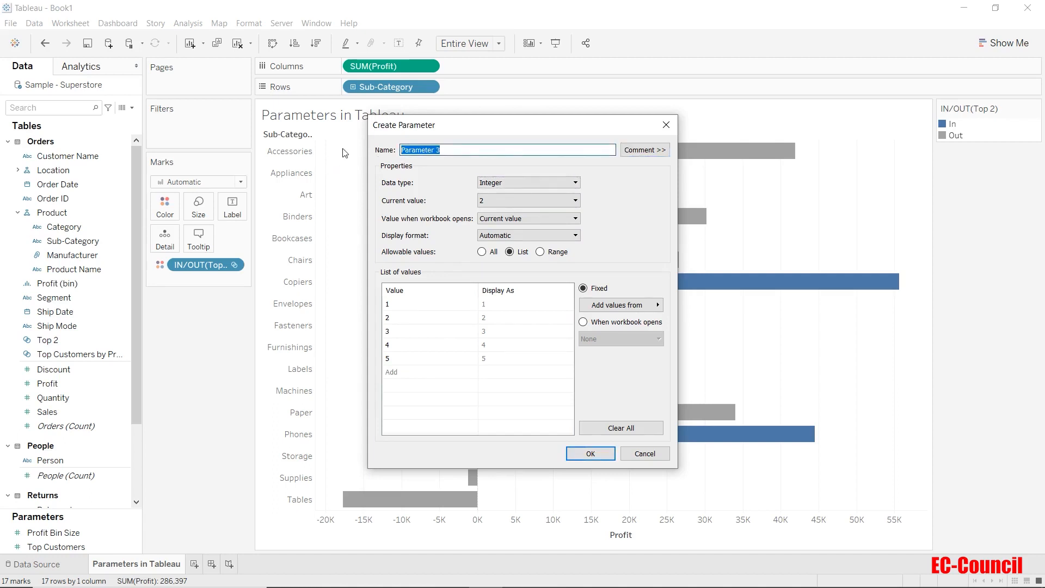
{"action": "type", "text": "Ton N S"}
{"action": "key", "text": "BackSpace"}
{"action": "type", "text": "Selector"}
{"action": "left_click", "coordinate": [584, 460]}
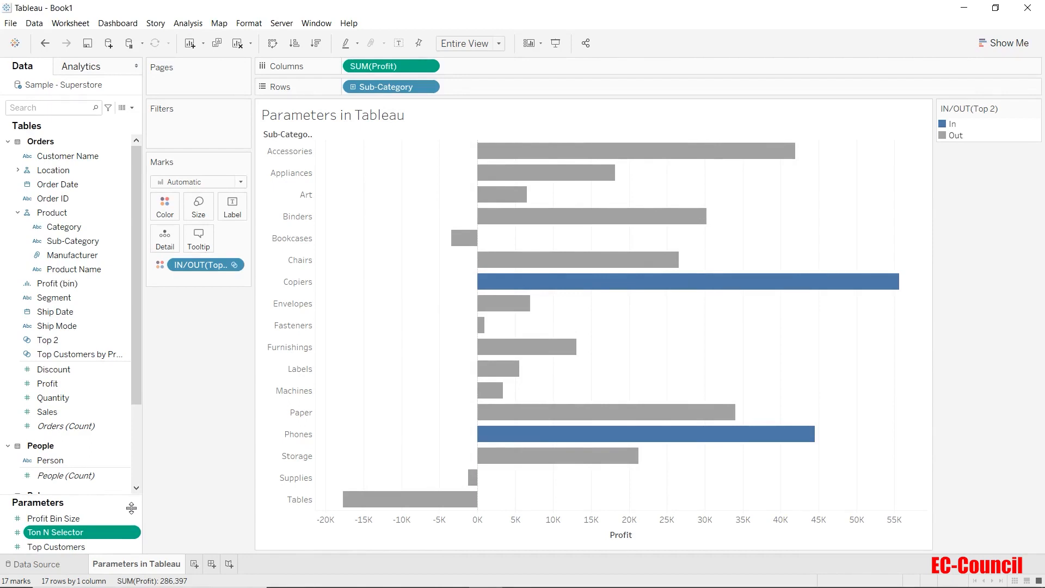
Show the Ton N Selector parameter control on the sheet and set its value to 5
{"action": "right_click", "coordinate": [117, 531]}
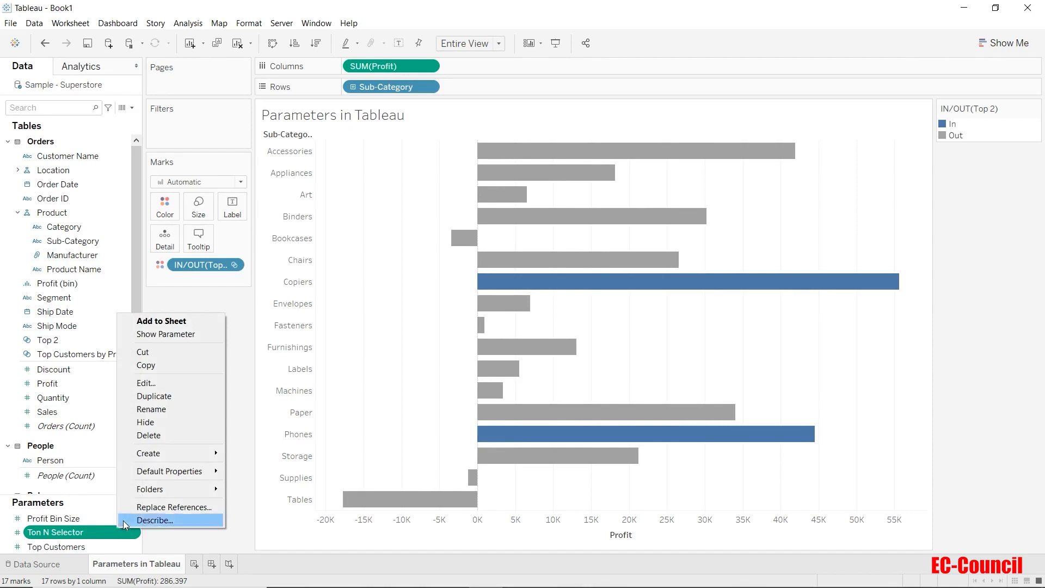
{"action": "left_click", "coordinate": [167, 336]}
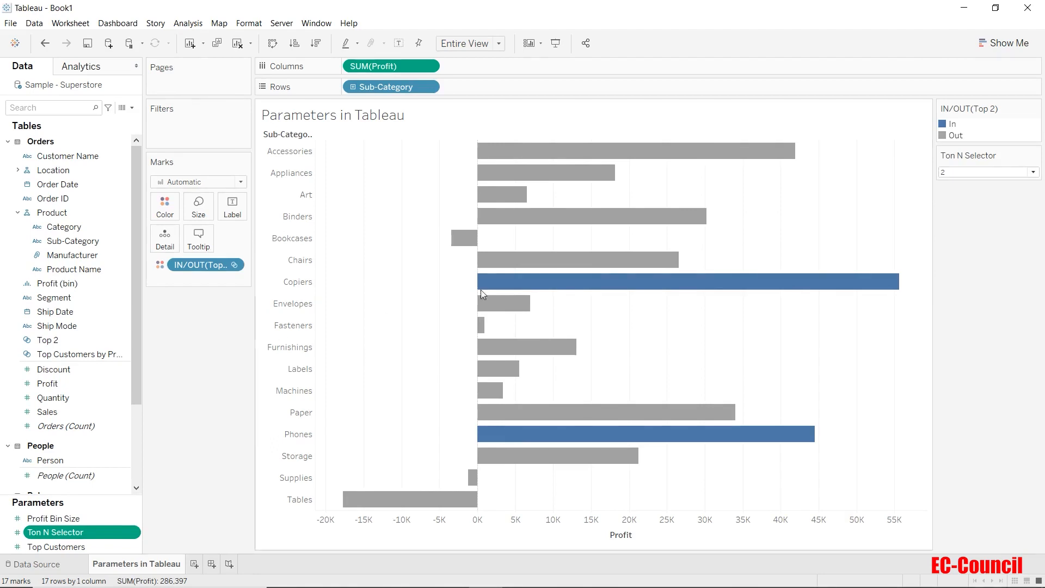
{"action": "left_click", "coordinate": [982, 173]}
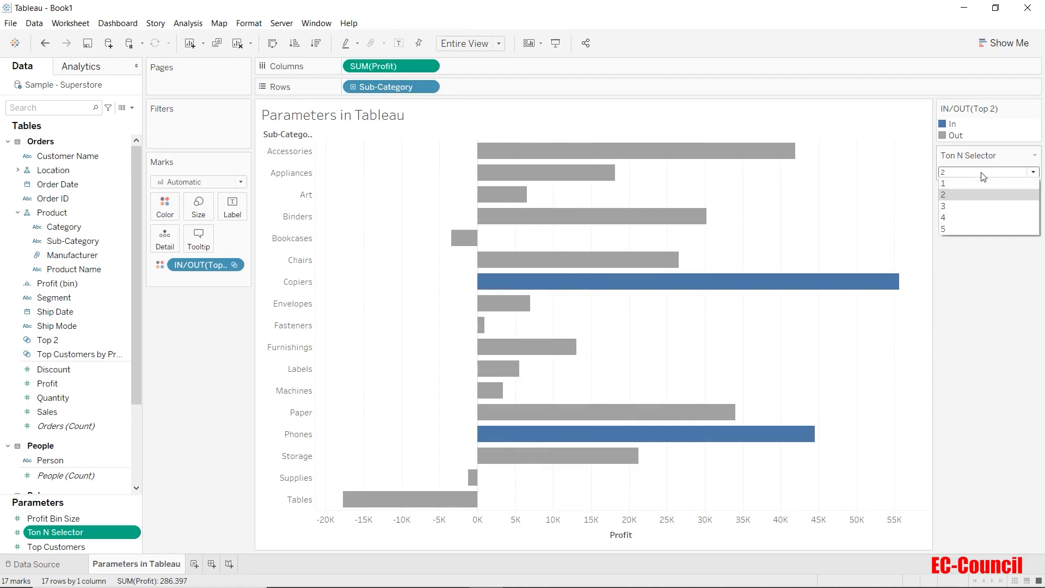
{"action": "left_click", "coordinate": [983, 228]}
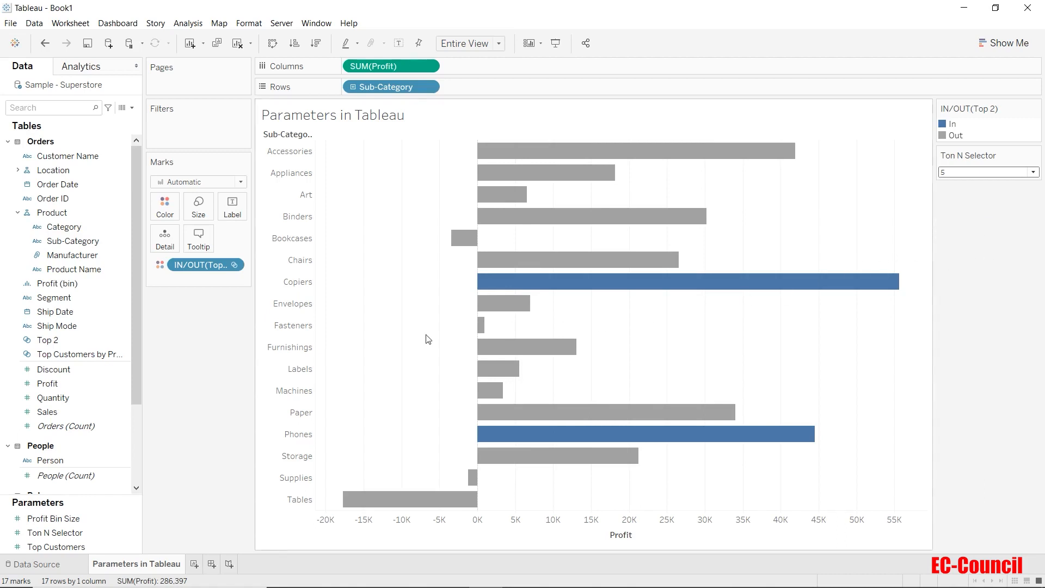
Edit the Top 2 set so its top count by sum of Profit comes from the Ton N Selector parameter
{"action": "right_click", "coordinate": [74, 343]}
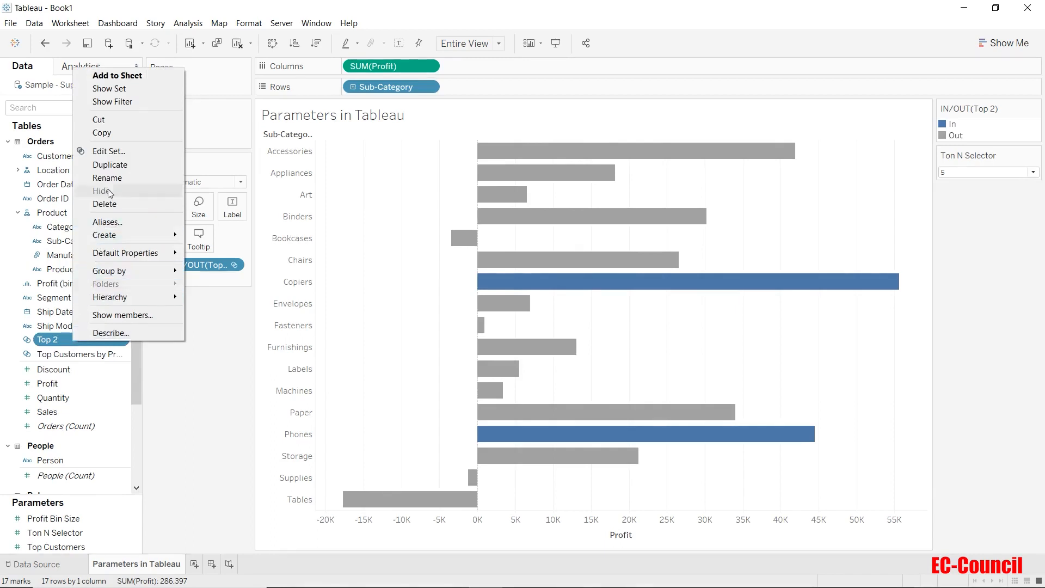
{"action": "left_click", "coordinate": [119, 151]}
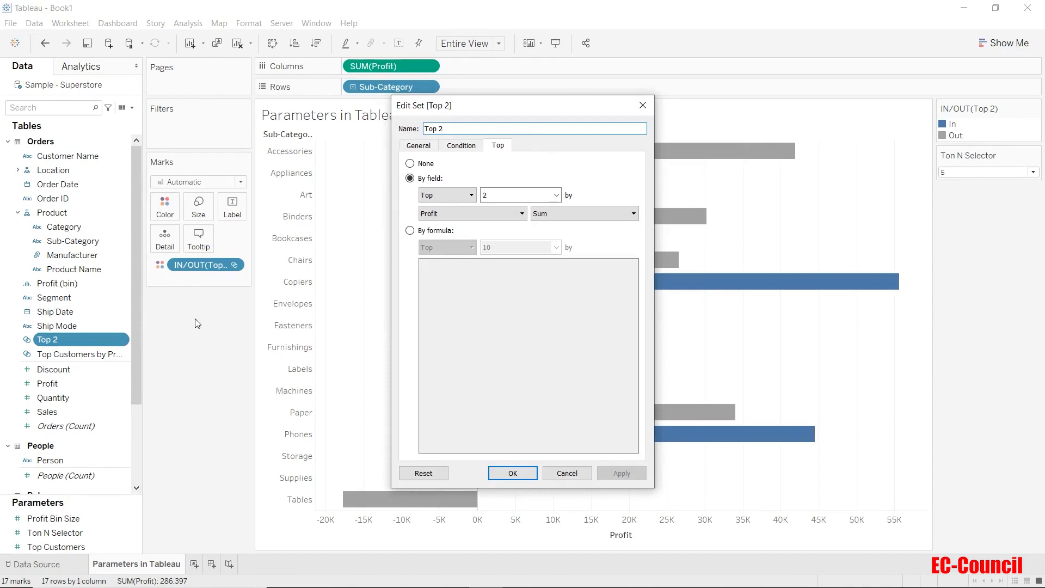
{"action": "left_click", "coordinate": [556, 195]}
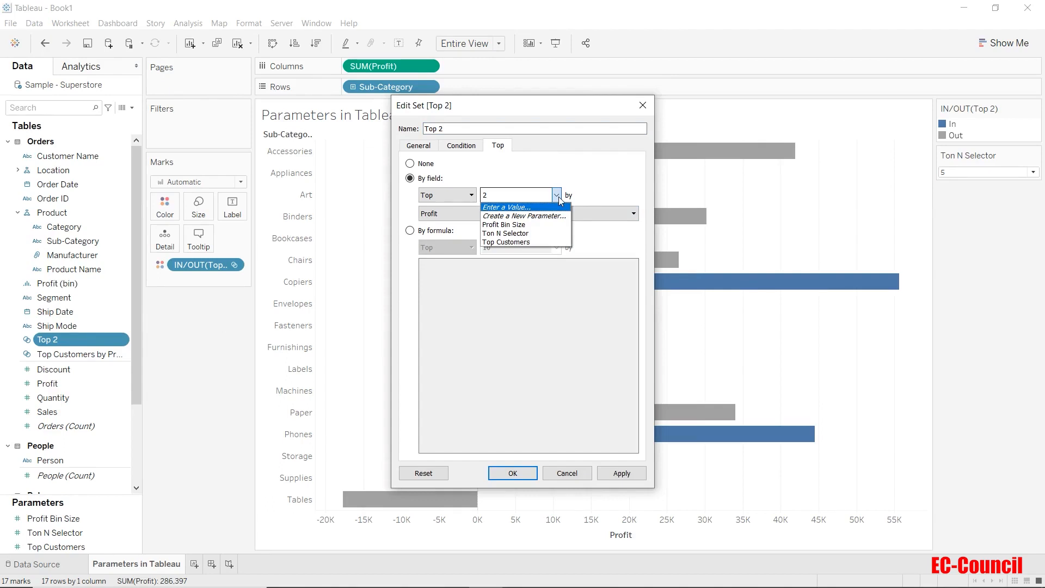
{"action": "left_click", "coordinate": [556, 234]}
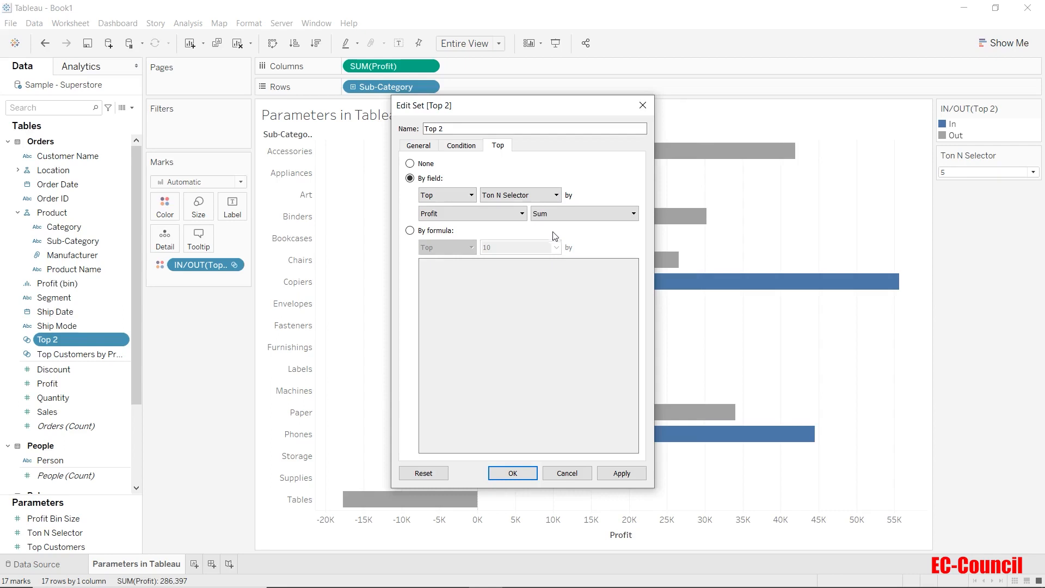
{"action": "left_click", "coordinate": [513, 473]}
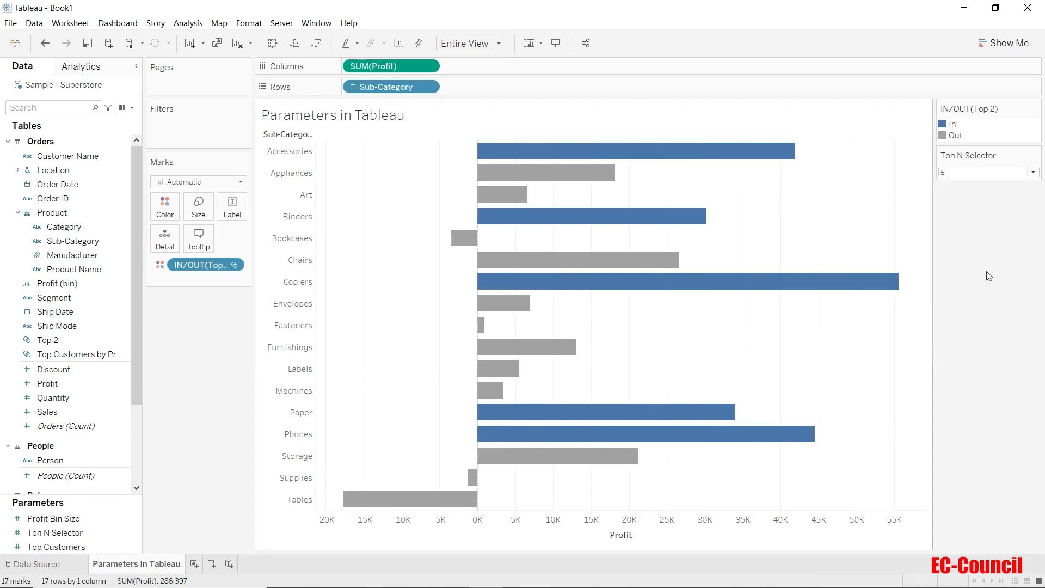
Test the Ton N Selector with the value 3 and leave it set to 1
{"action": "left_click", "coordinate": [988, 173]}
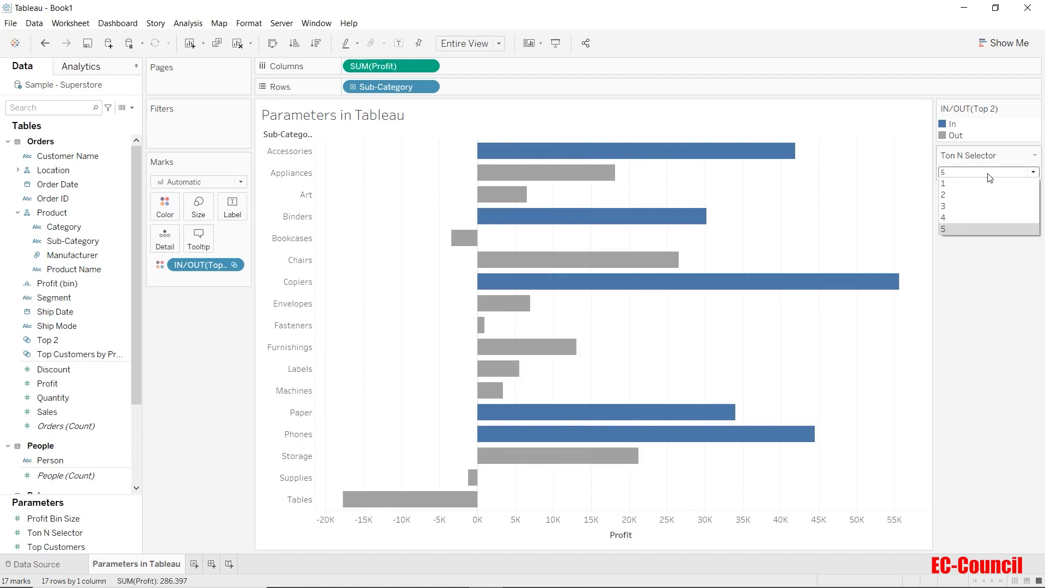
{"action": "left_click", "coordinate": [985, 206]}
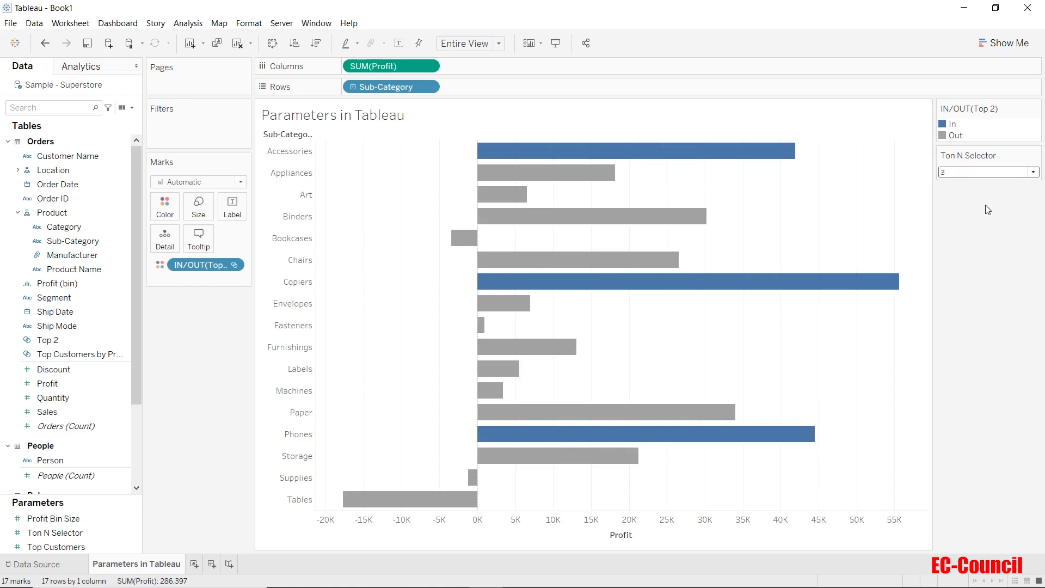
{"action": "left_click", "coordinate": [986, 173]}
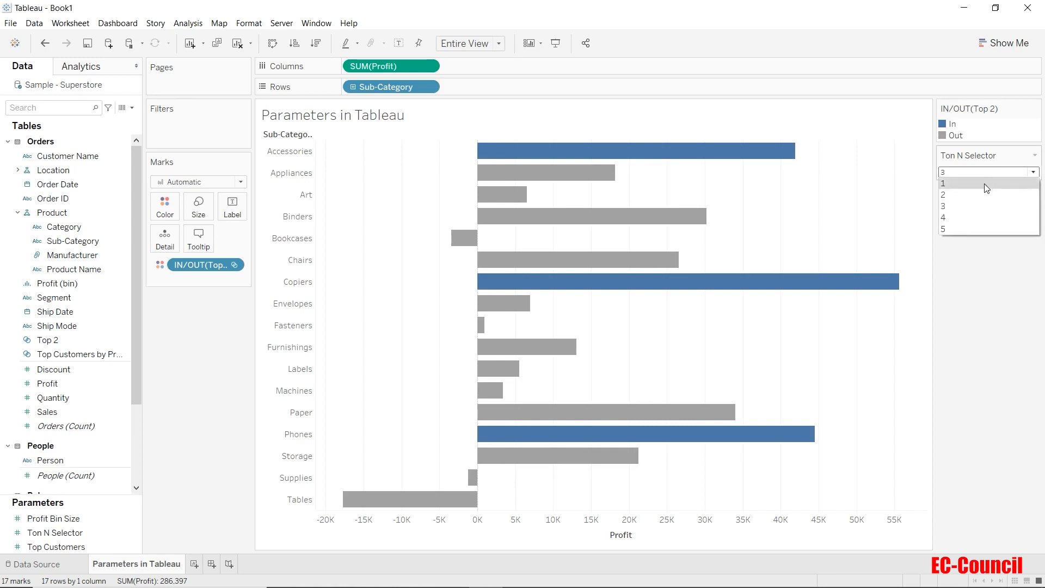
{"action": "left_click", "coordinate": [986, 188]}
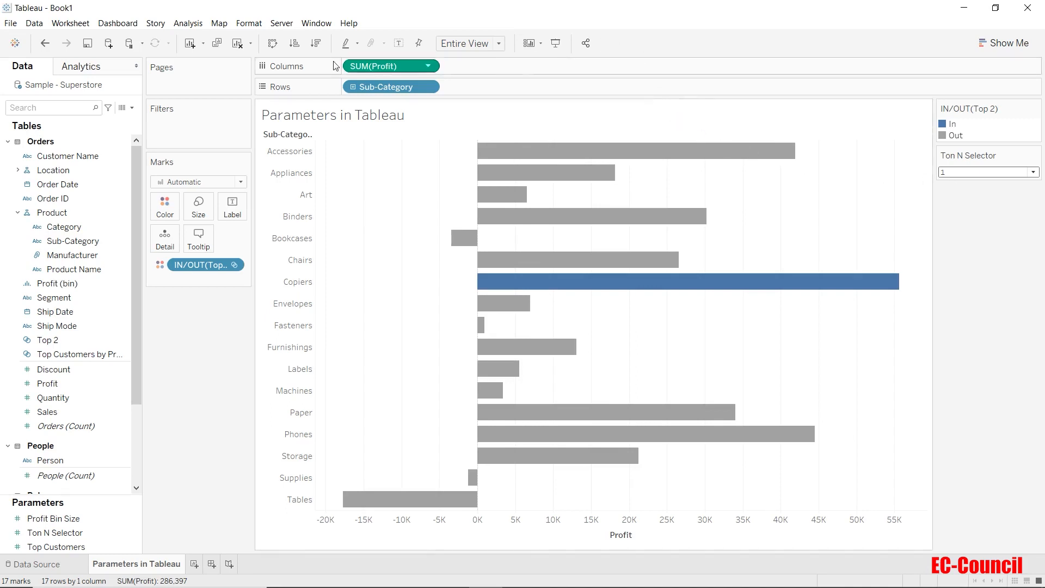
Create a parameter named Threshold with the Integer data type, keeping the other default settings
{"action": "left_click", "coordinate": [133, 109]}
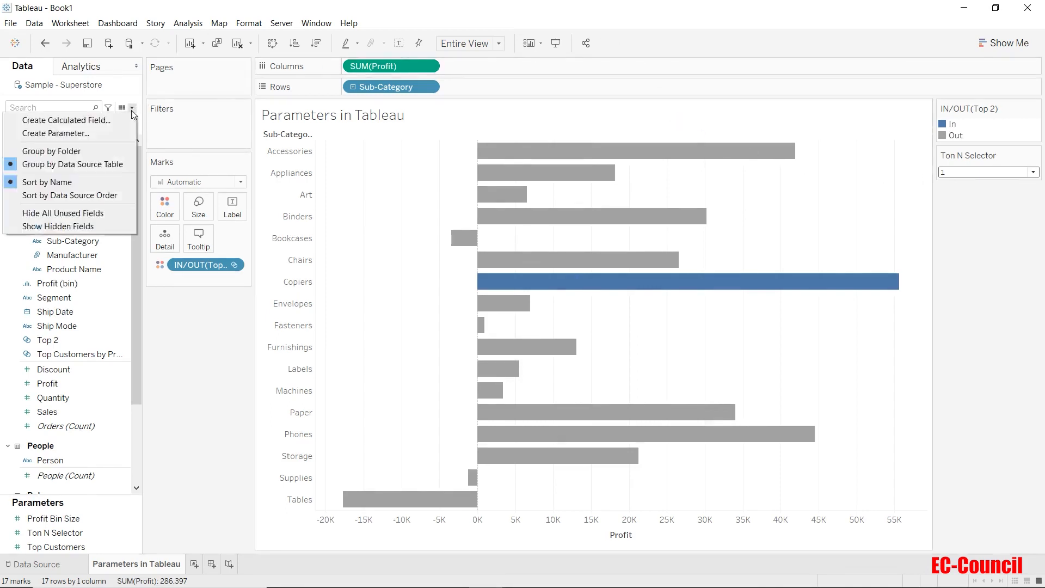
{"action": "left_click", "coordinate": [106, 132]}
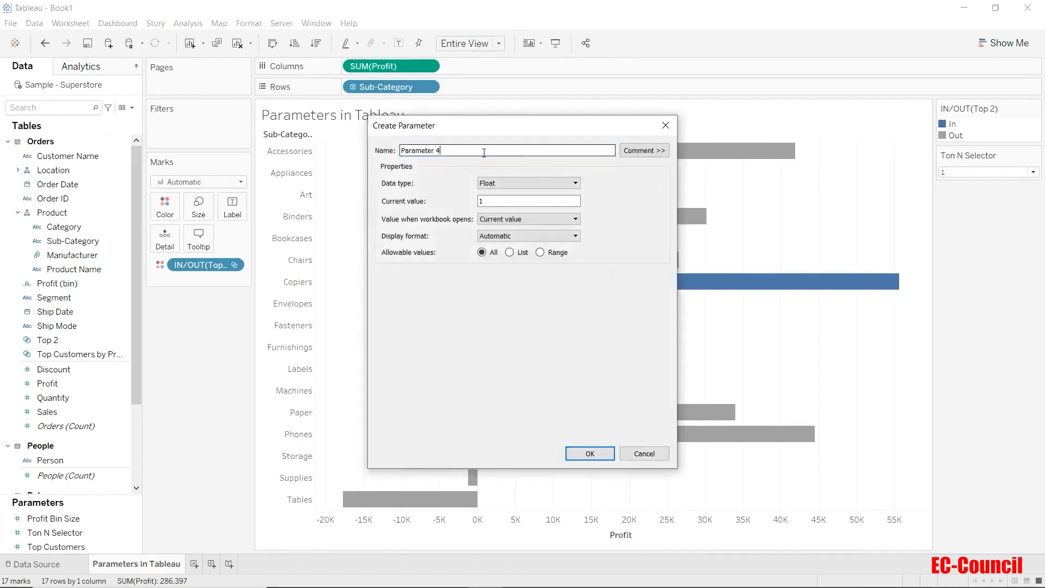
{"action": "left_click_drag", "start_coordinate": [484, 152], "coordinate": [336, 153]}
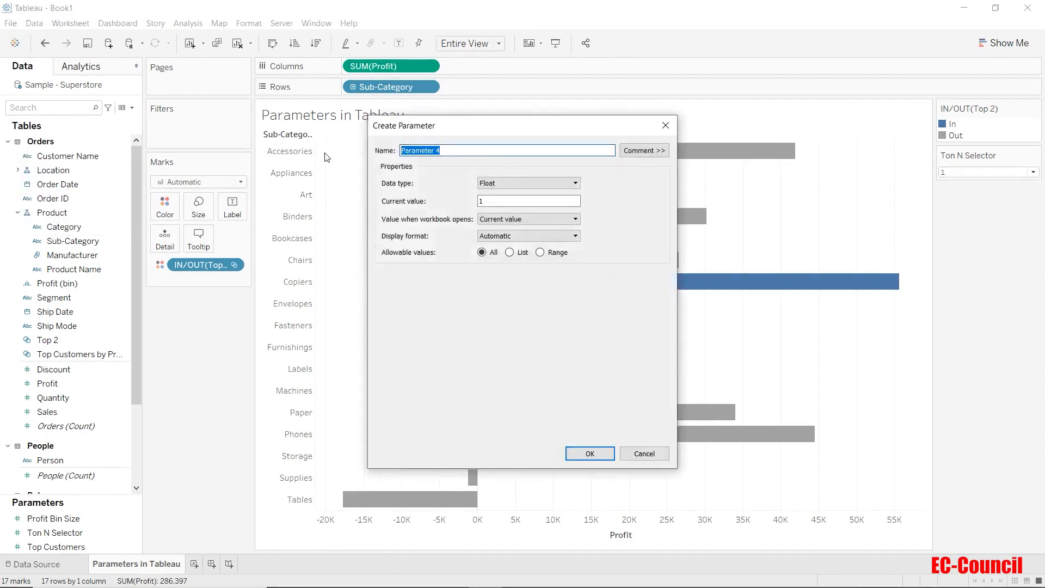
{"action": "type", "text": "Threshold"}
{"action": "left_click", "coordinate": [505, 183]}
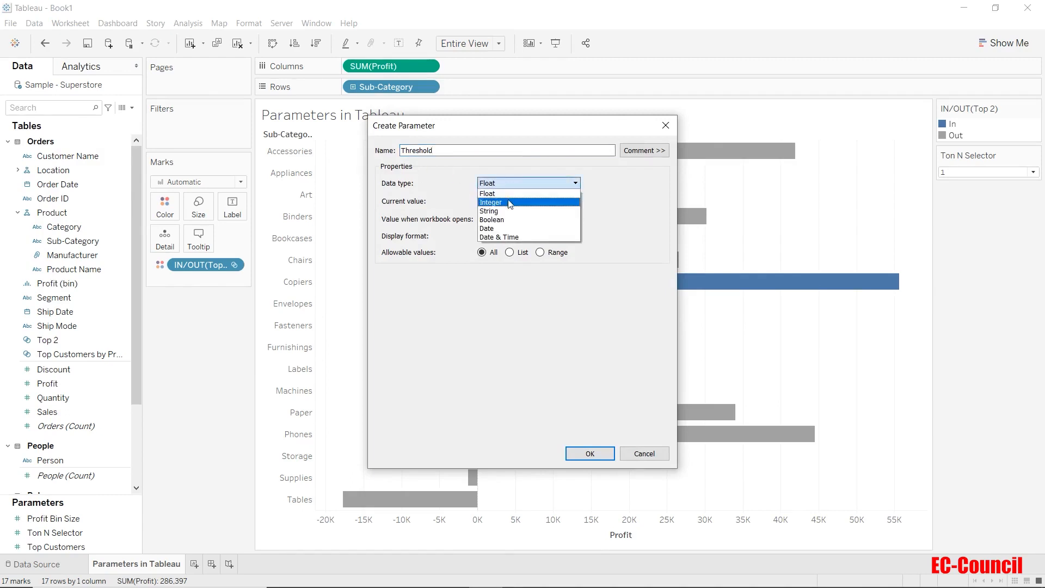
{"action": "left_click", "coordinate": [510, 202]}
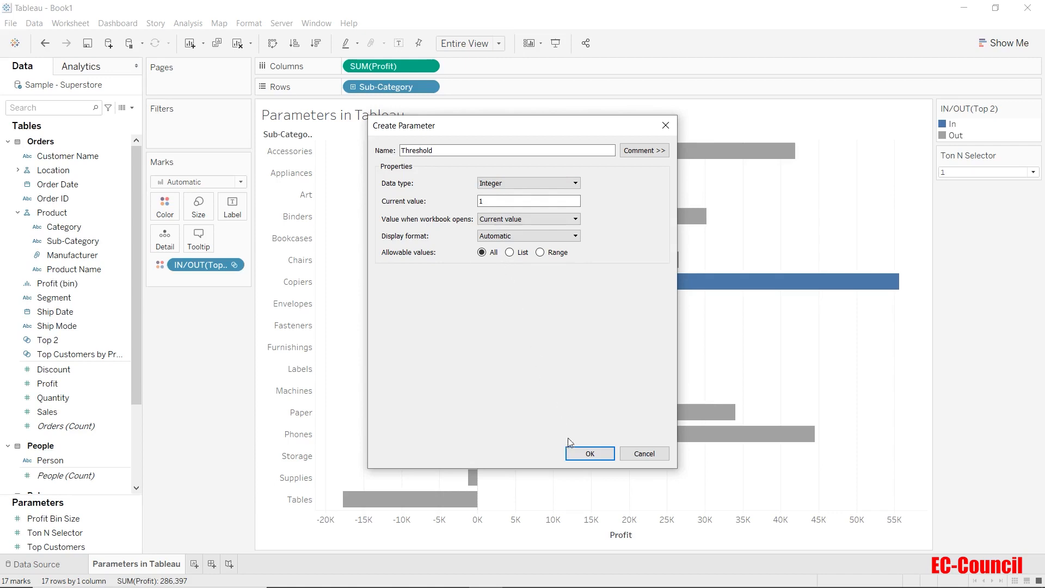
{"action": "left_click", "coordinate": [579, 452]}
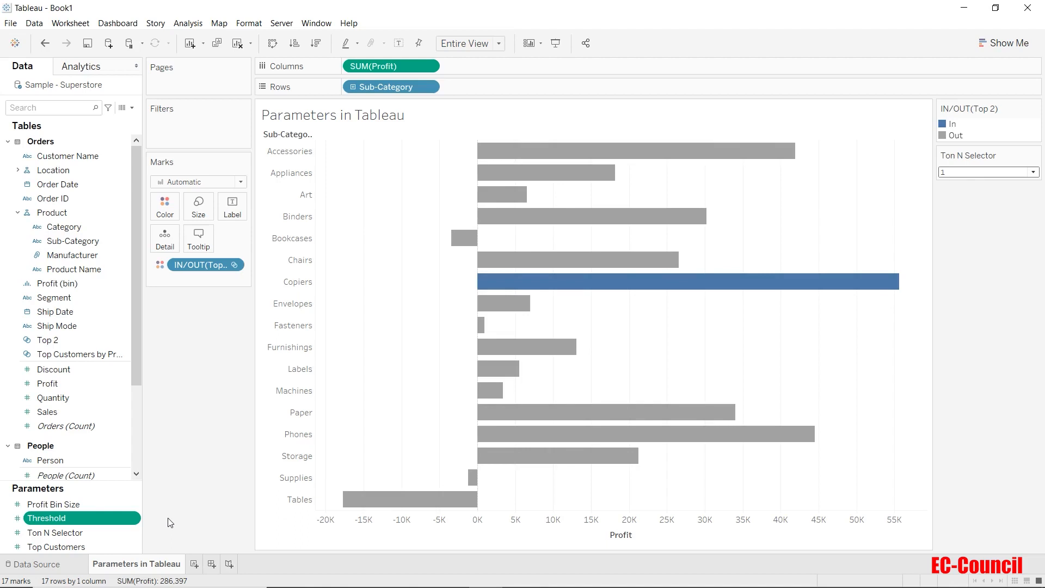
Start a new calculated field with the formula Sum([Profit]) > [Threshold]
{"action": "left_click", "coordinate": [133, 109]}
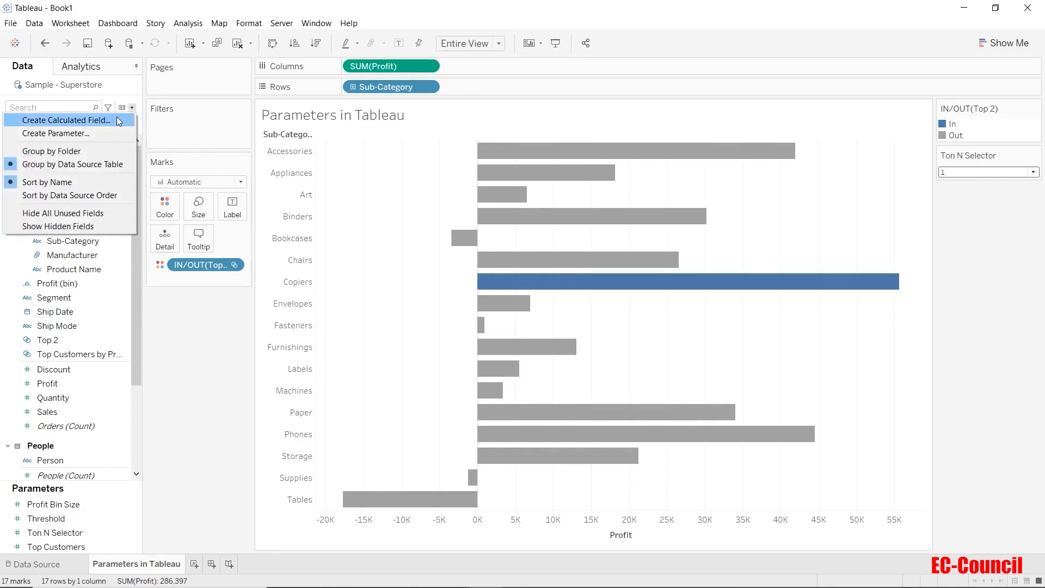
{"action": "left_click", "coordinate": [116, 120]}
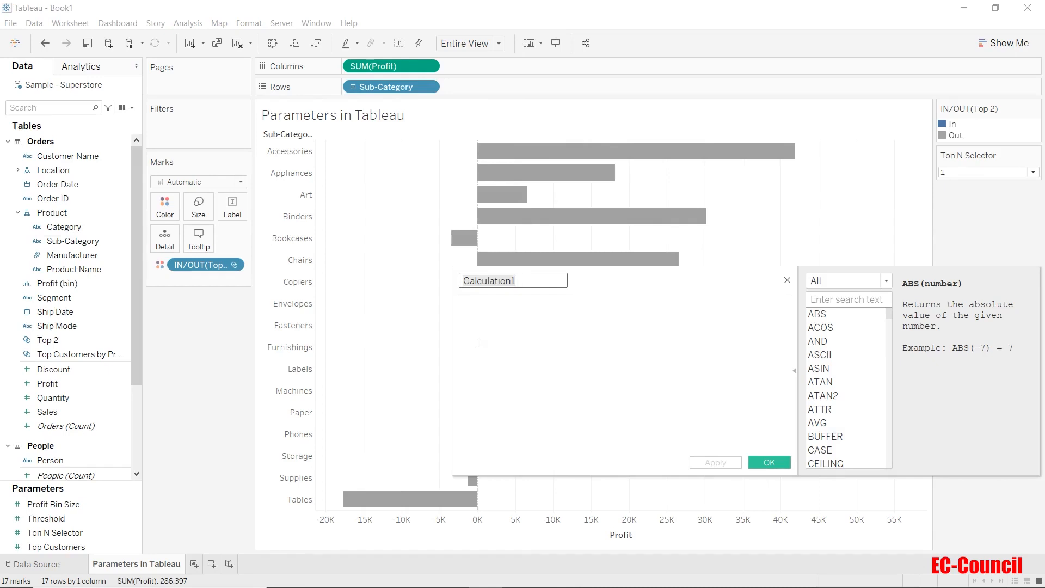
{"action": "left_click", "coordinate": [478, 343]}
{"action": "type", "text": "Sum ("}
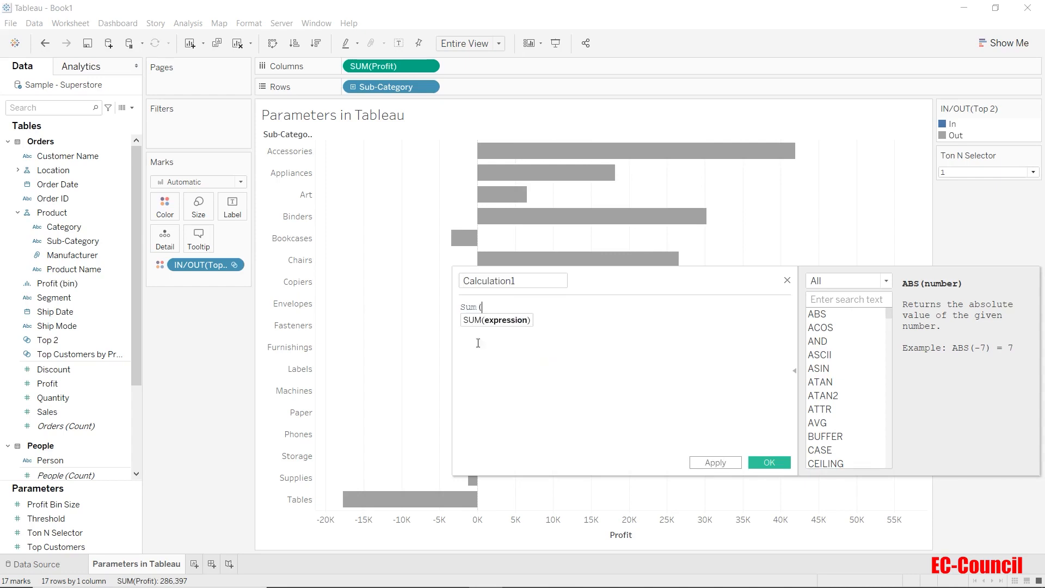
{"action": "type", "text": "pro"}
{"action": "key", "text": "Down"}
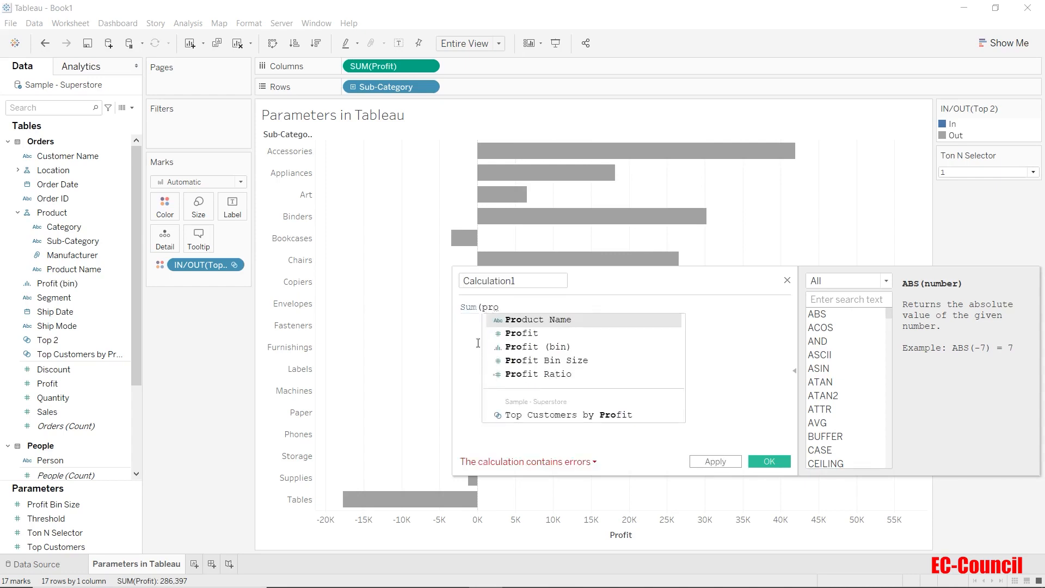
{"action": "key", "text": "Return"}
{"action": "type", "text": ") "}
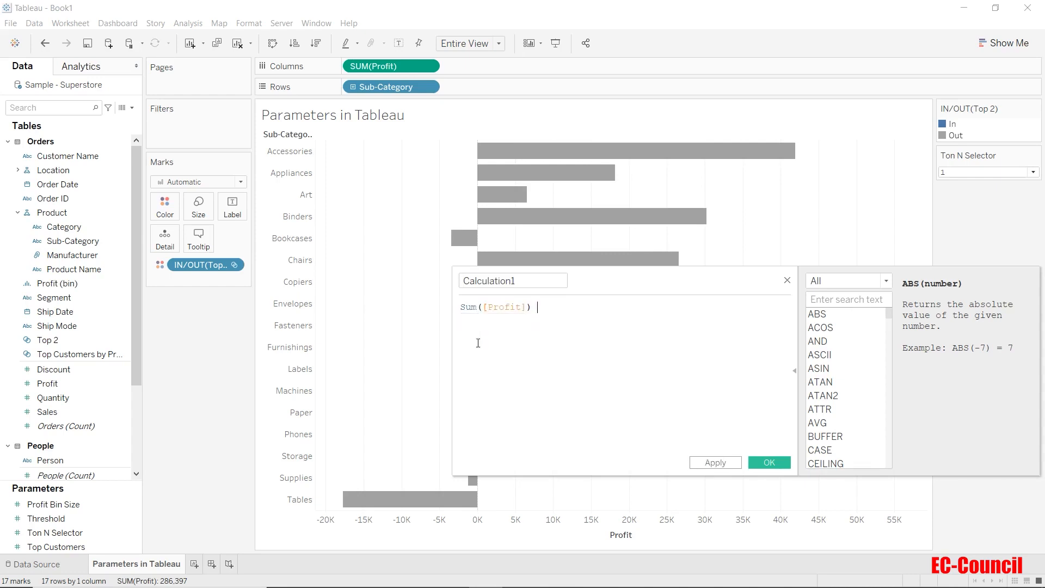
{"action": "type", "text": "> thresh"}
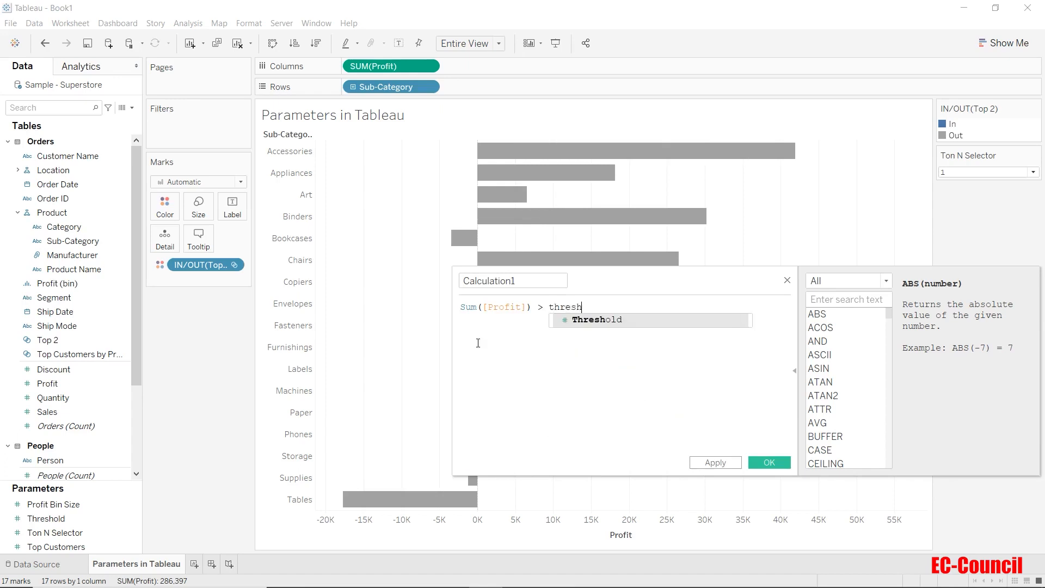
{"action": "key", "text": "Return"}
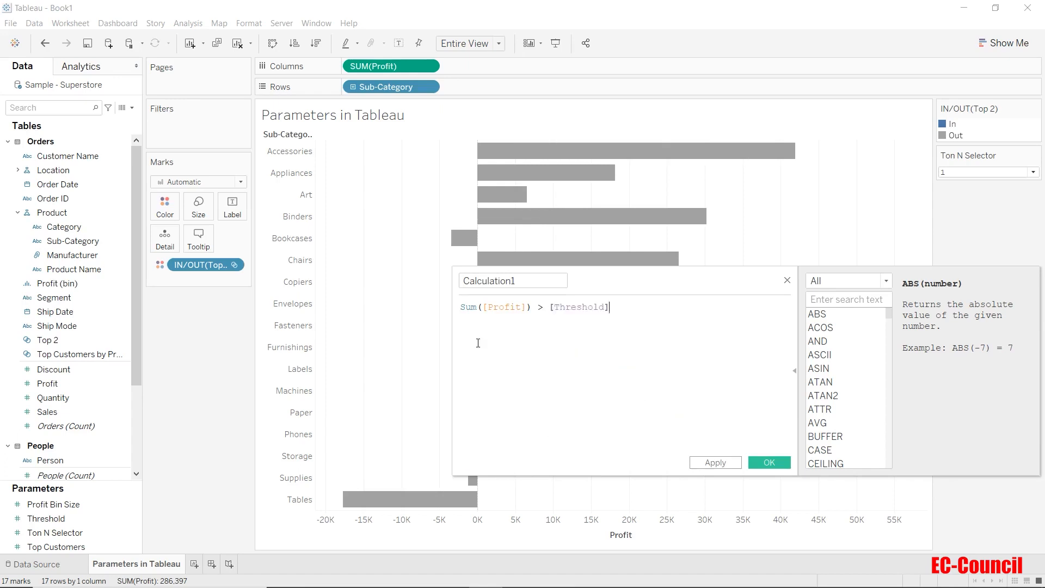
Name the calculated field Profits Filter and save it
{"action": "left_click_drag", "start_coordinate": [524, 281], "coordinate": [419, 281]}
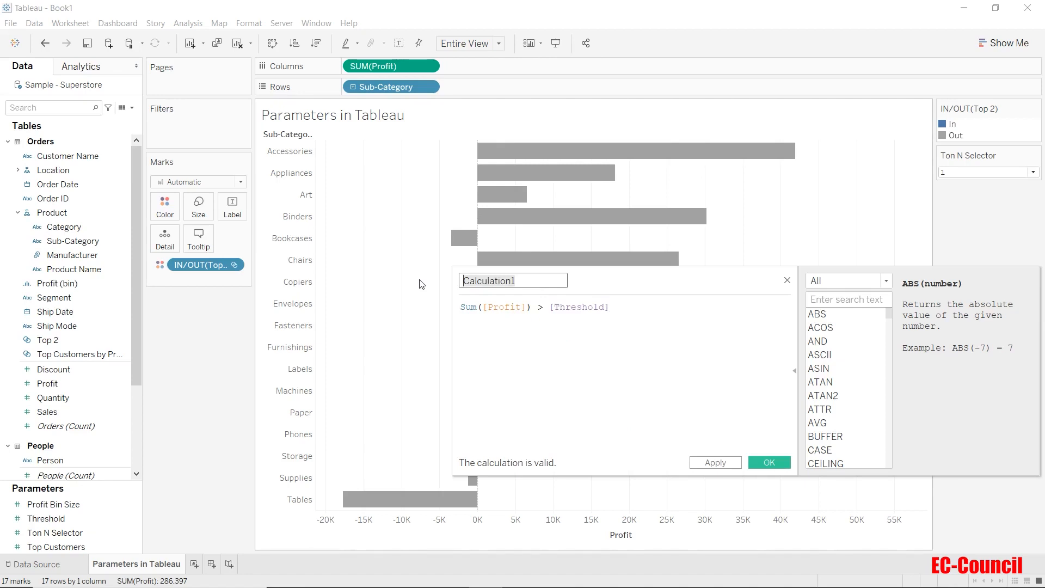
{"action": "type", "text": "Prof"}
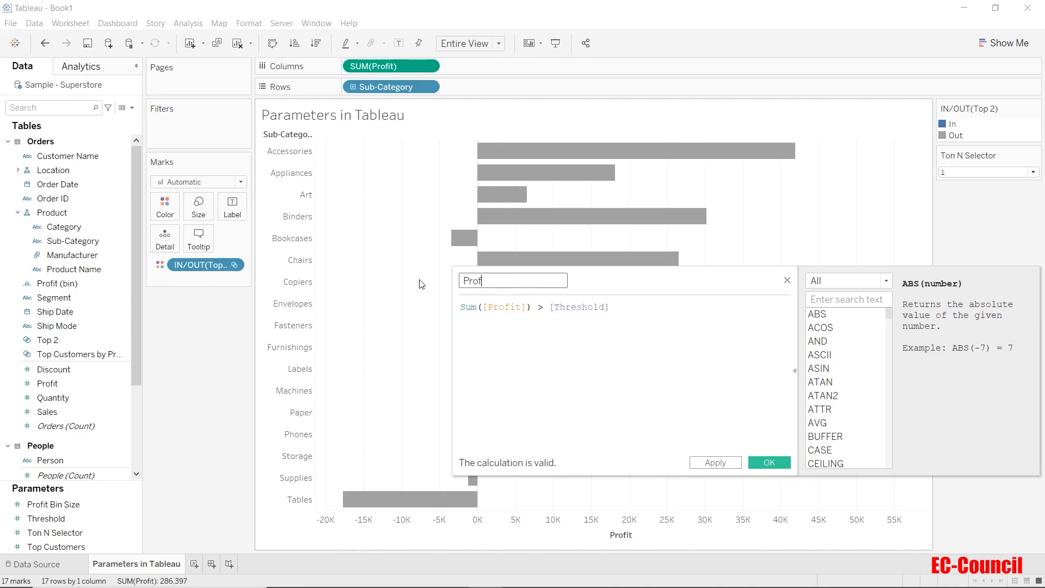
{"action": "type", "text": "its Filter"}
{"action": "left_click", "coordinate": [782, 465]}
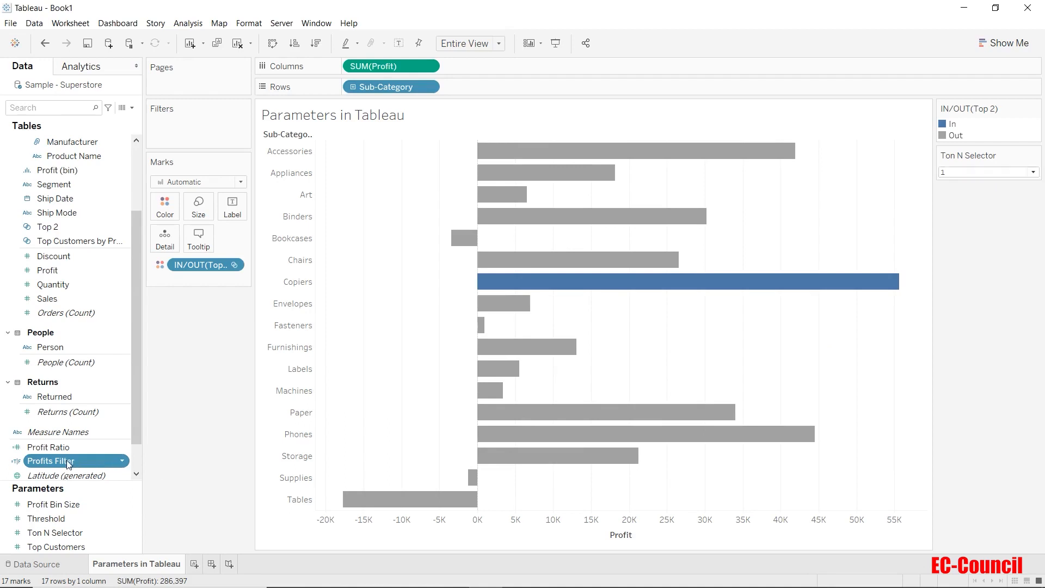
Filter the chart by the Profits Filter field, keeping only True values
{"action": "left_click_drag", "start_coordinate": [69, 462], "coordinate": [197, 129]}
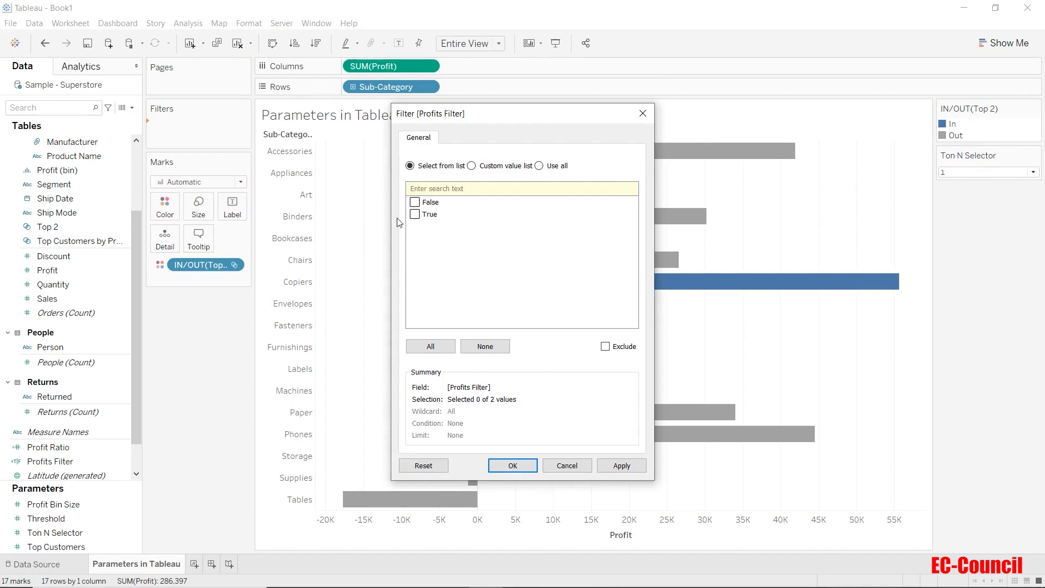
{"action": "left_click", "coordinate": [415, 214]}
{"action": "left_click", "coordinate": [522, 463]}
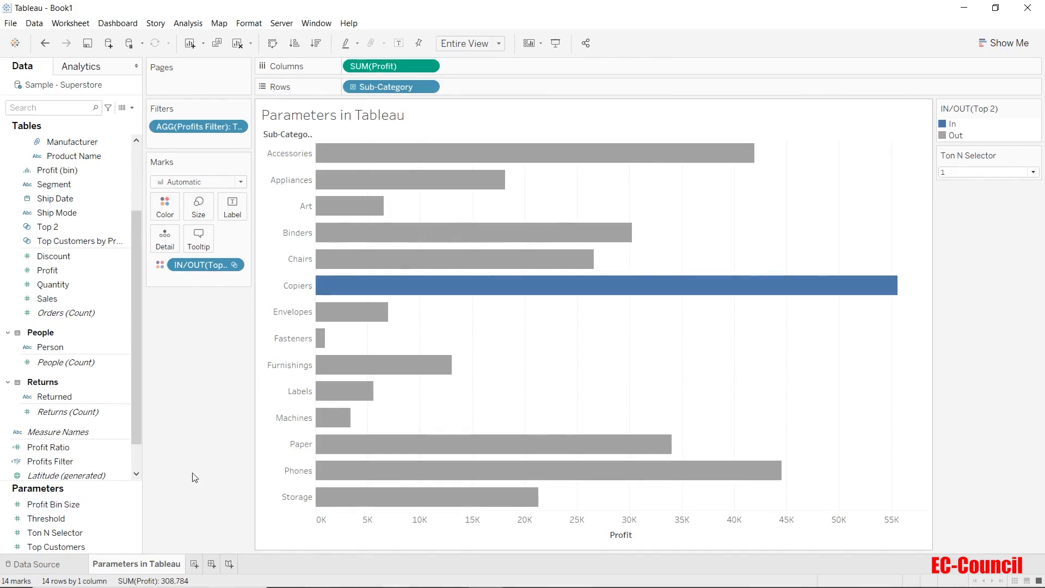
Show the Threshold parameter control on the sheet
{"action": "left_click", "coordinate": [127, 509]}
{"action": "right_click", "coordinate": [102, 516]}
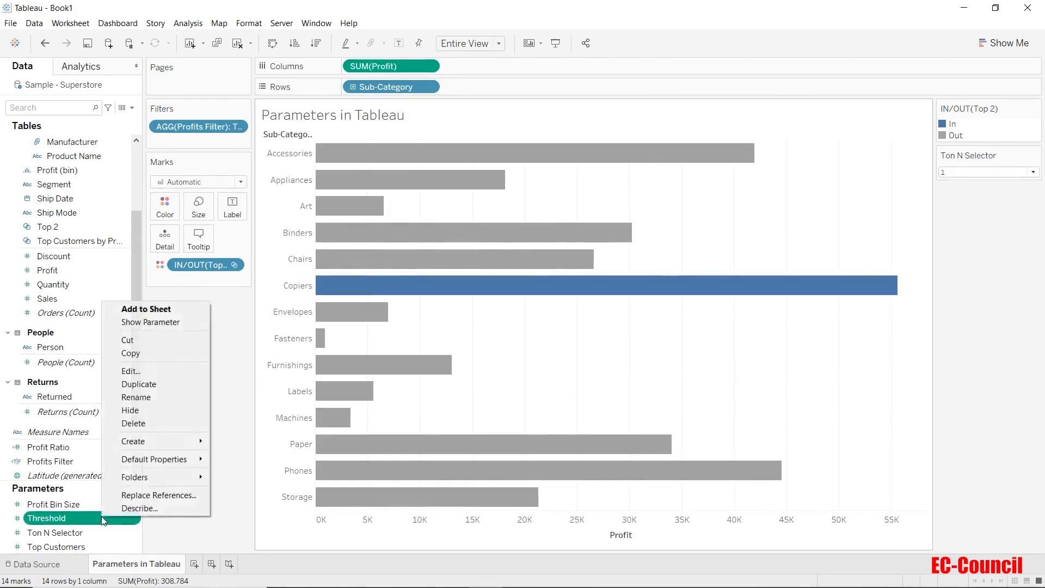
{"action": "left_click", "coordinate": [143, 323]}
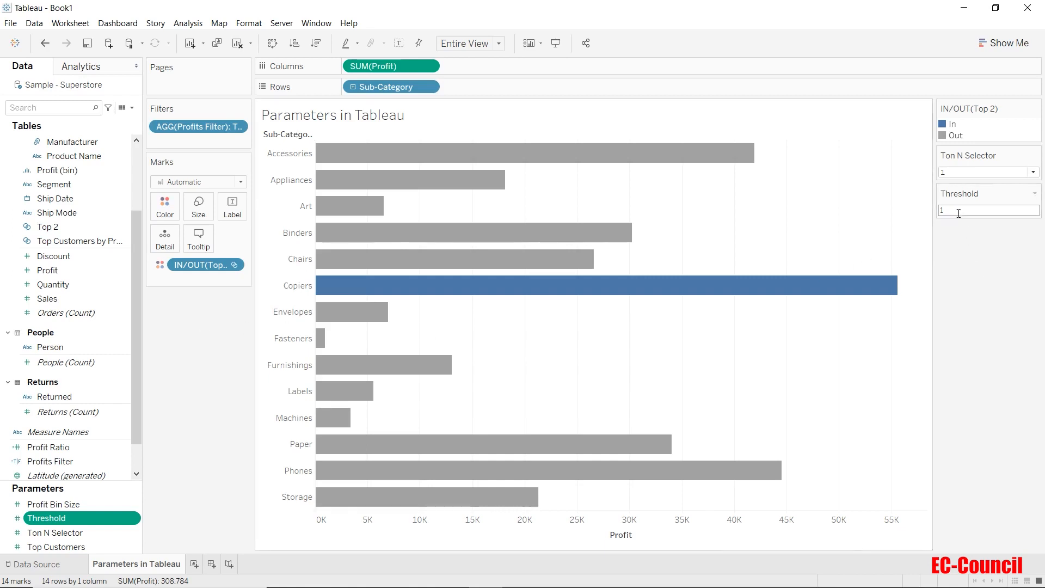
Test the profit filter with Threshold values of -9999999 and 0
{"action": "left_click_drag", "start_coordinate": [988, 209], "coordinate": [932, 208]}
{"action": "type", "text": "-9999999"}
{"action": "key", "text": "Return"}
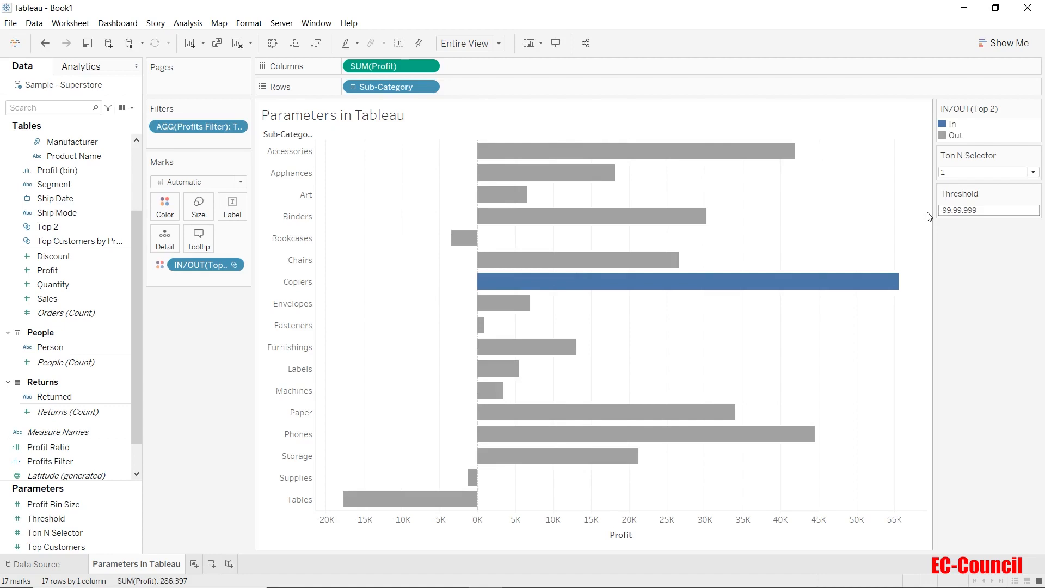
{"action": "left_click", "coordinate": [995, 212]}
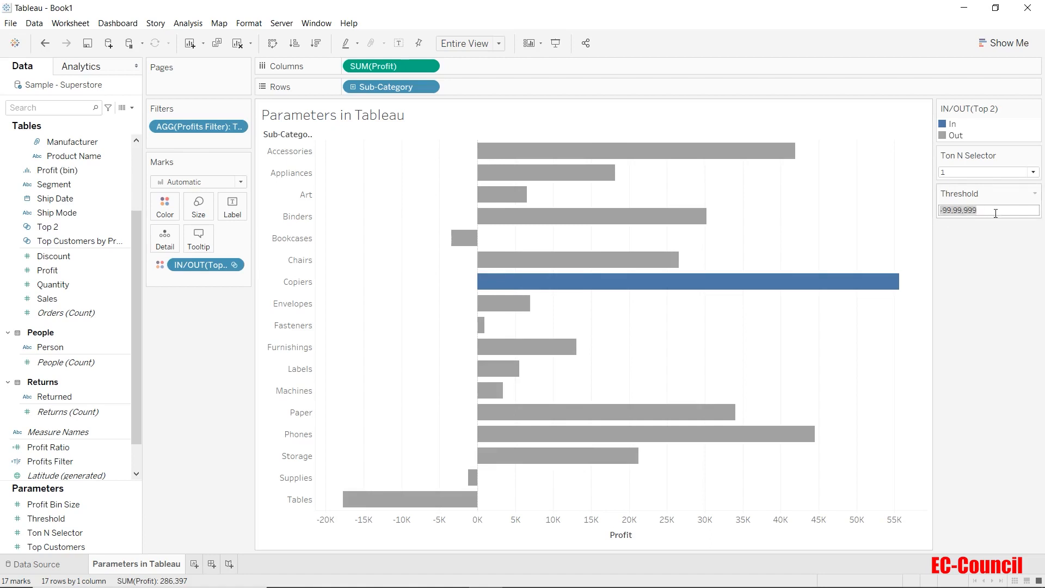
{"action": "type", "text": "0"}
{"action": "key", "text": "Return"}
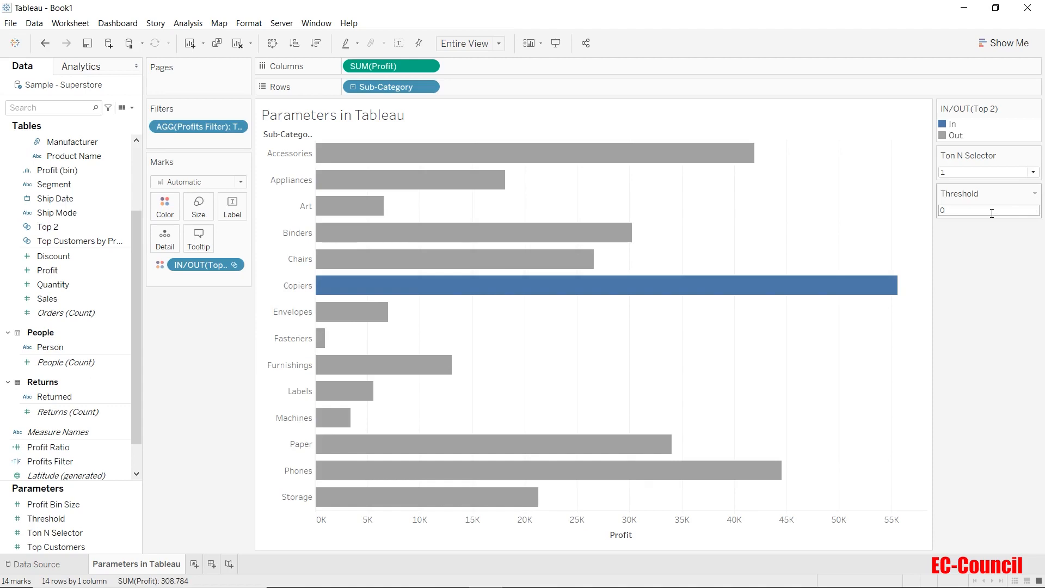
Set the Threshold parameter to 20000
{"action": "left_click", "coordinate": [975, 213]}
{"action": "type", "text": "20000"}
{"action": "key", "text": "Return"}
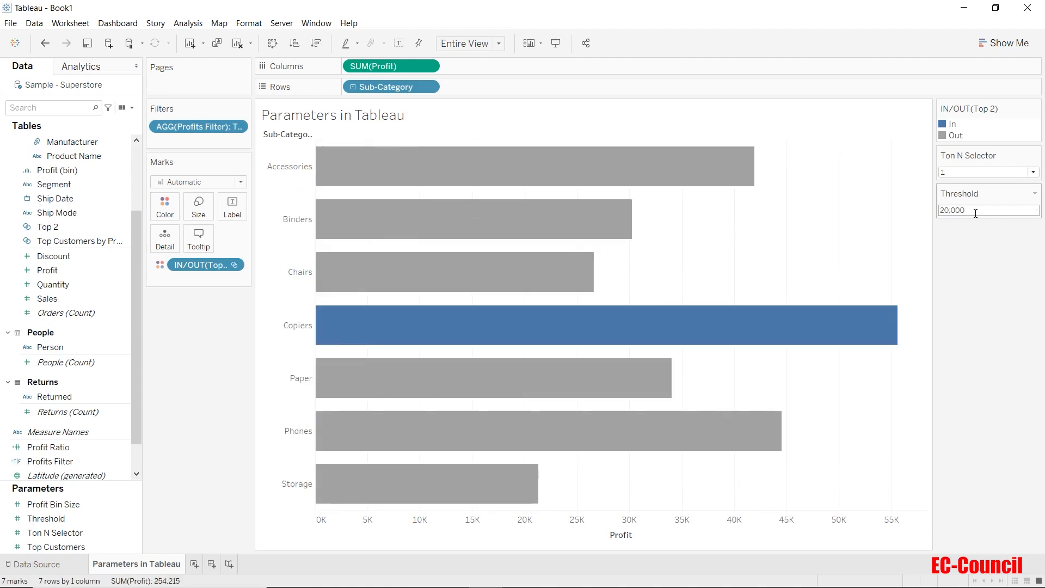